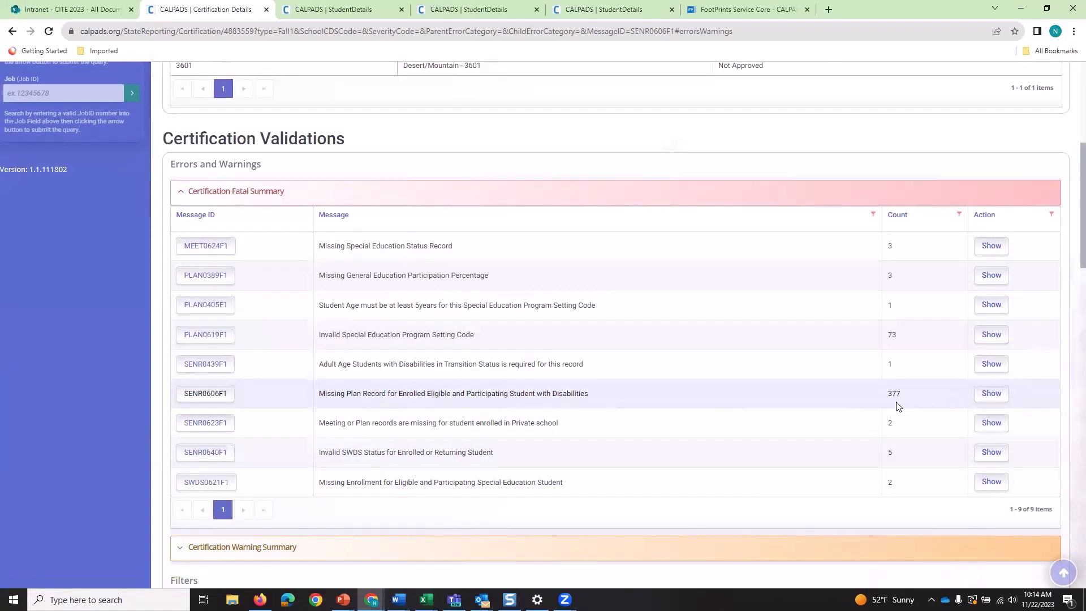
Step: Show the records flagged with fatal error SENR0606F1, Missing Plan Record for Enrolled Eligible and Participating Student with Disabilities
{"action": "left_click", "coordinate": [990, 393]}
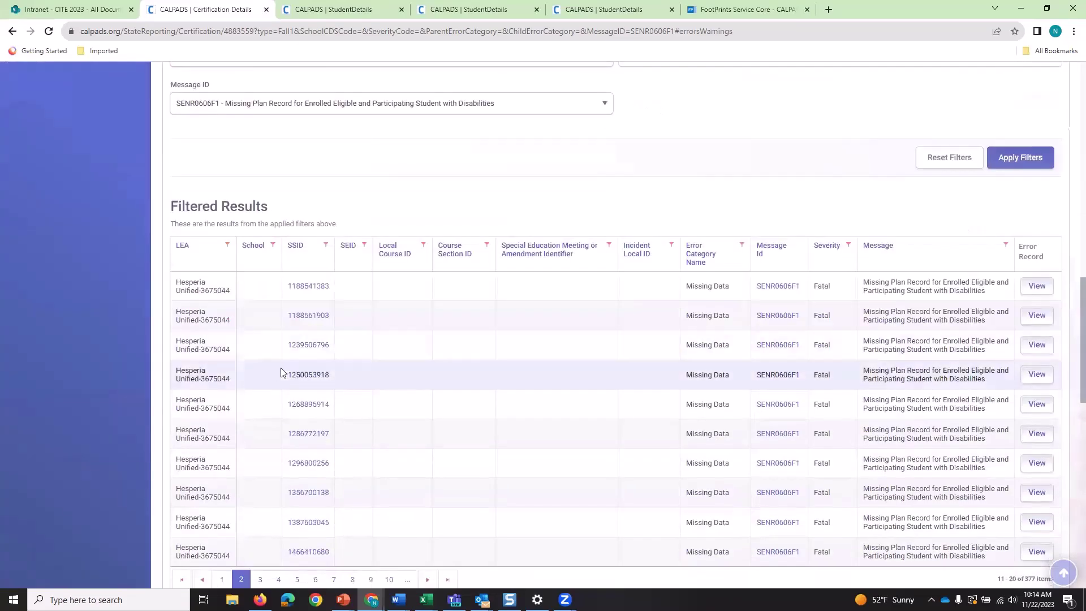
{"action": "scroll", "coordinate": [282, 376], "scroll_direction": "down", "scroll_amount": 2}
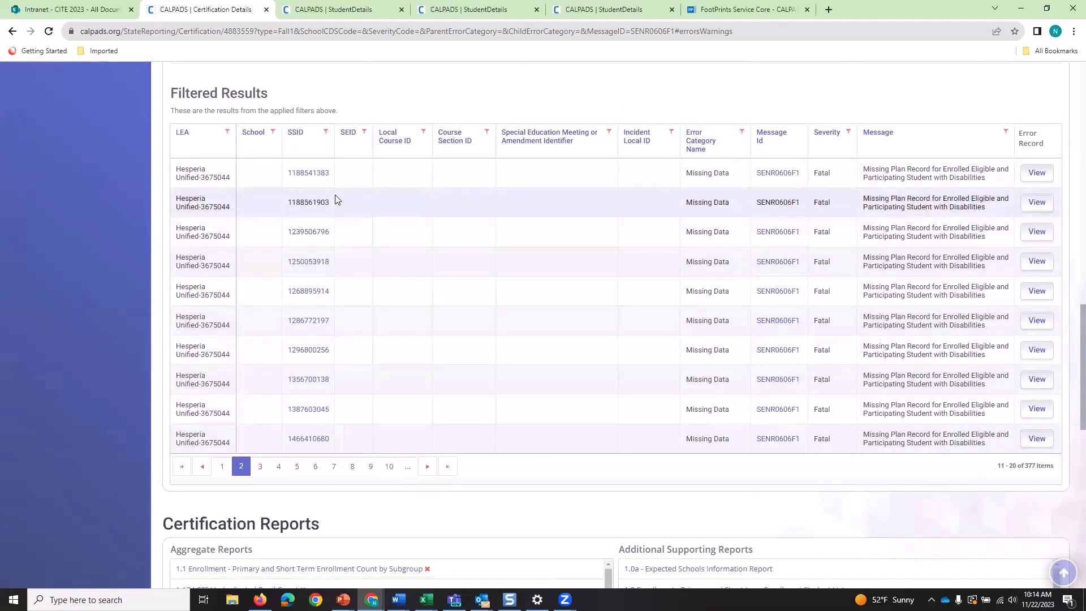
{"action": "right_click", "coordinate": [307, 177]}
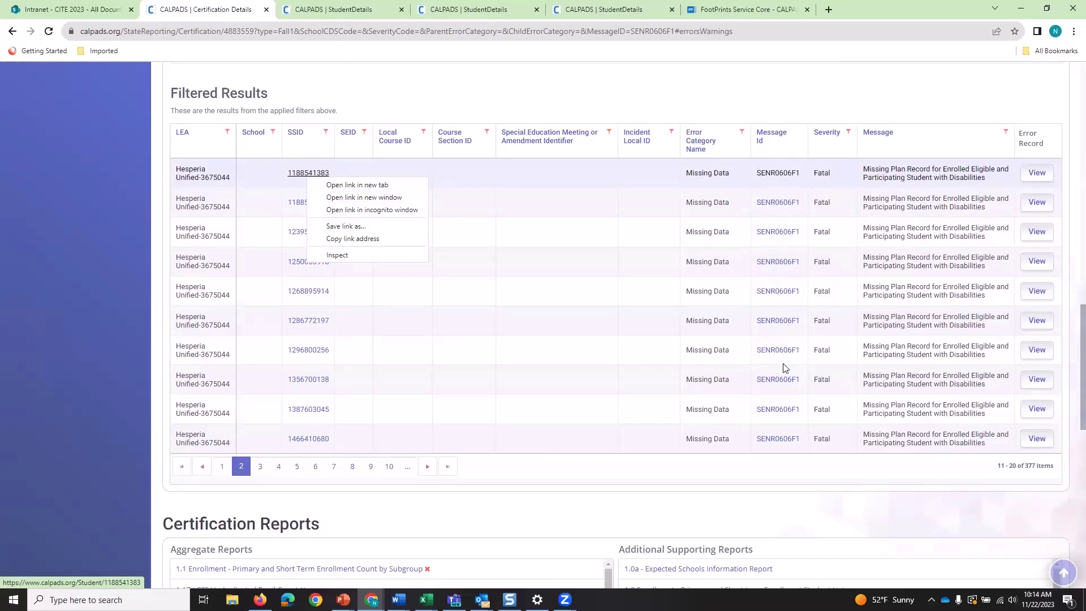
Step: Open the SENR0606F1 troubleshooting documentation in a new tab from the filtered results and switch to it
{"action": "right_click", "coordinate": [788, 208]}
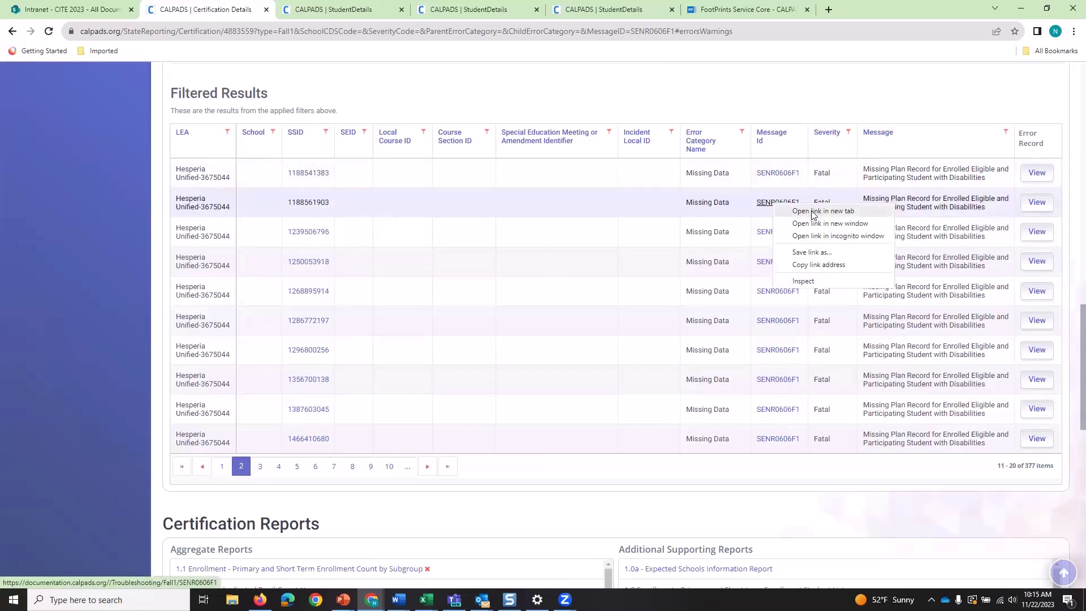
{"action": "left_click", "coordinate": [812, 212]}
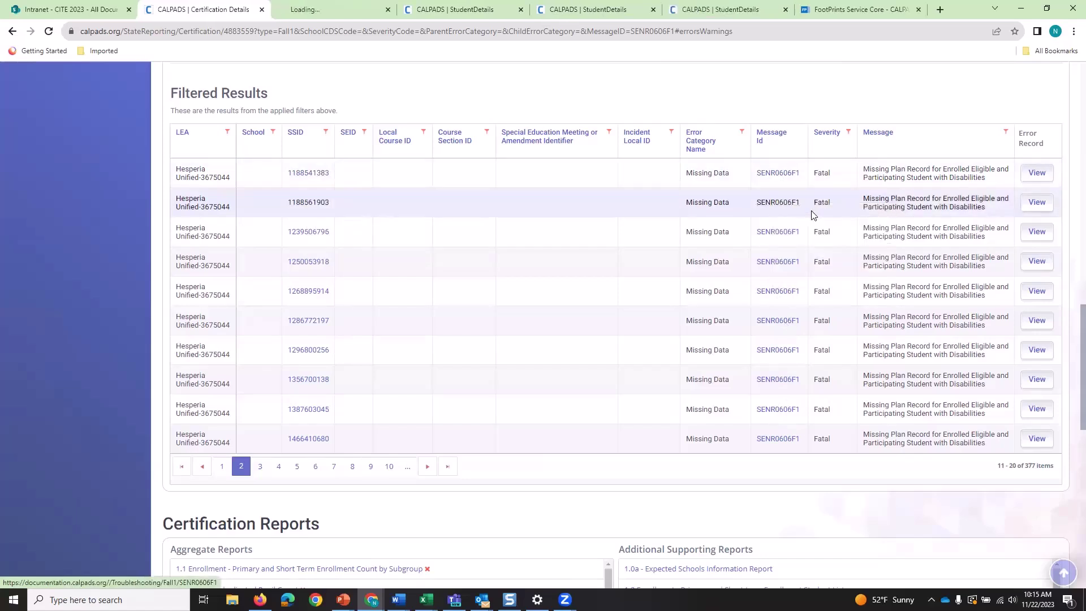
{"action": "left_click", "coordinate": [330, 19]}
Step: Read the SENR0606F1 error description, validated fields and suggested resolution, and return to the filtered results
{"action": "scroll", "coordinate": [492, 255], "scroll_direction": "down", "scroll_amount": 3}
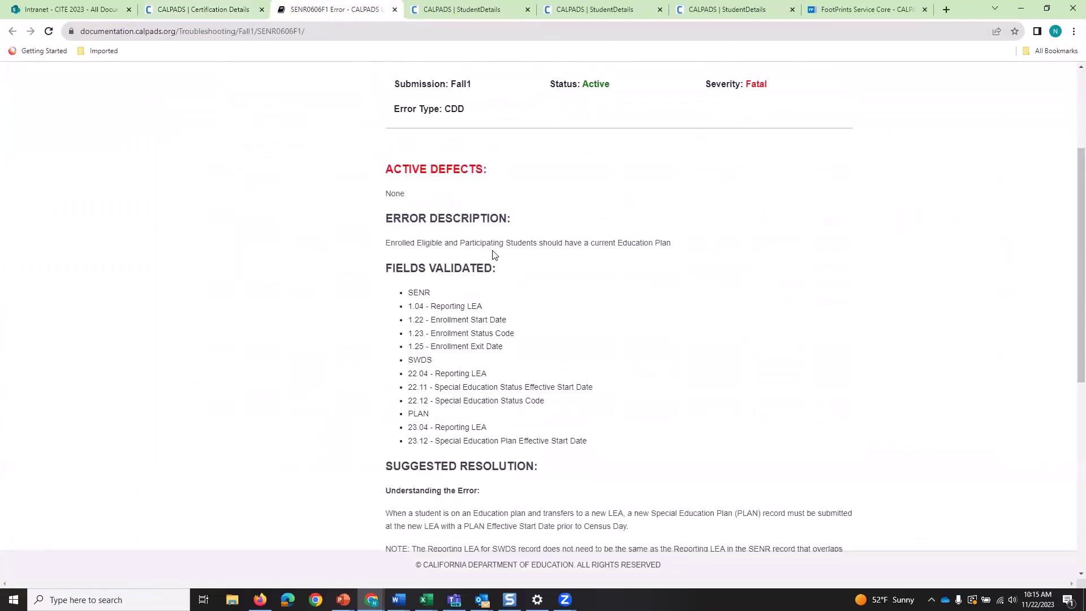
{"action": "scroll", "coordinate": [492, 255], "scroll_direction": "down", "scroll_amount": 3}
{"action": "scroll", "coordinate": [460, 202], "scroll_direction": "down", "scroll_amount": 3}
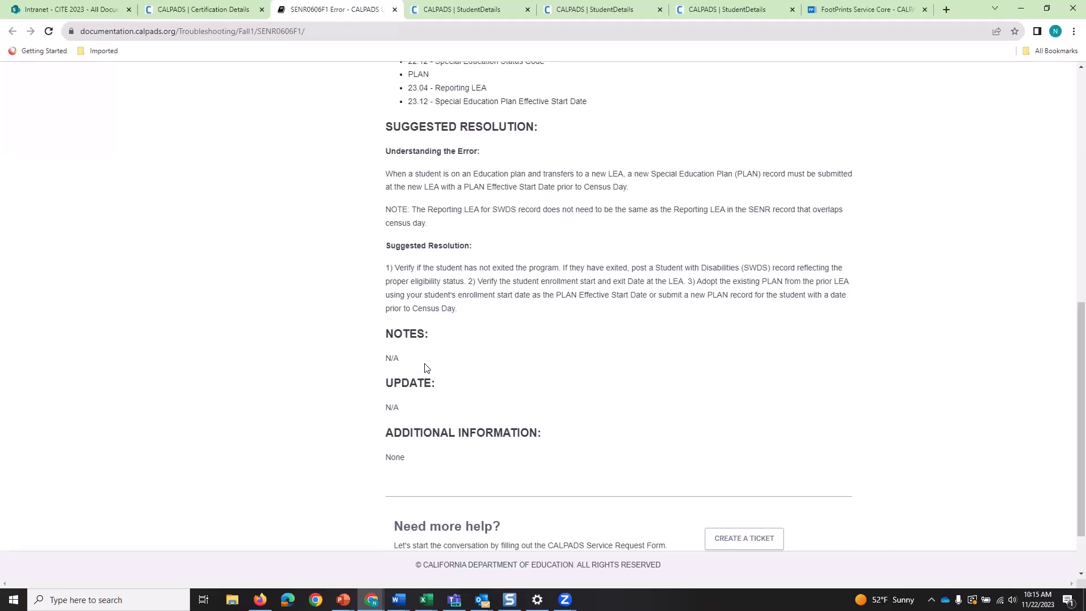
{"action": "scroll", "coordinate": [444, 186], "scroll_direction": "up", "scroll_amount": 5}
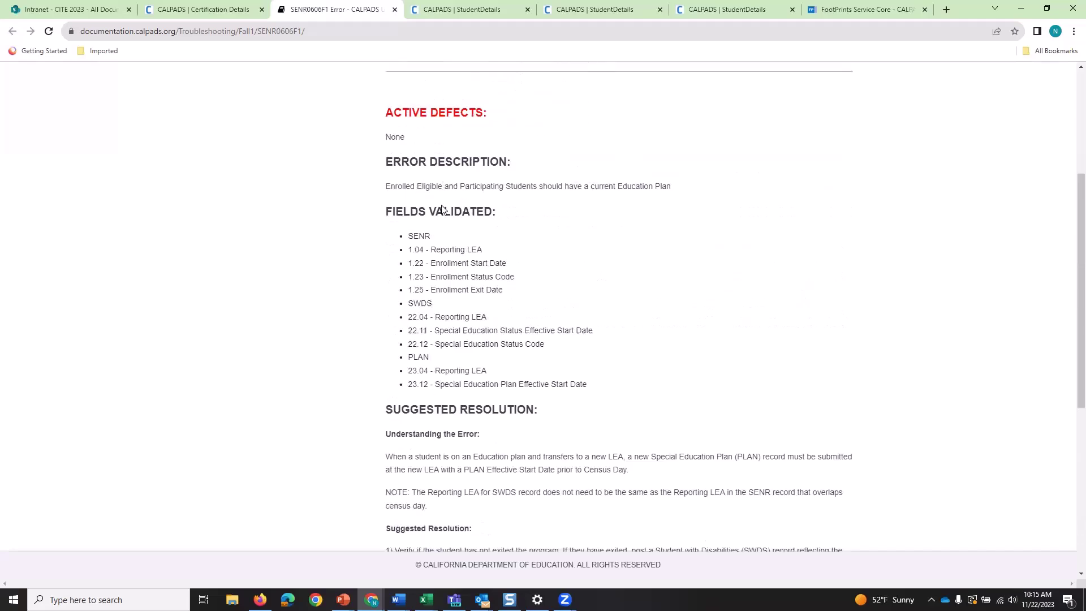
{"action": "left_click", "coordinate": [257, 9]}
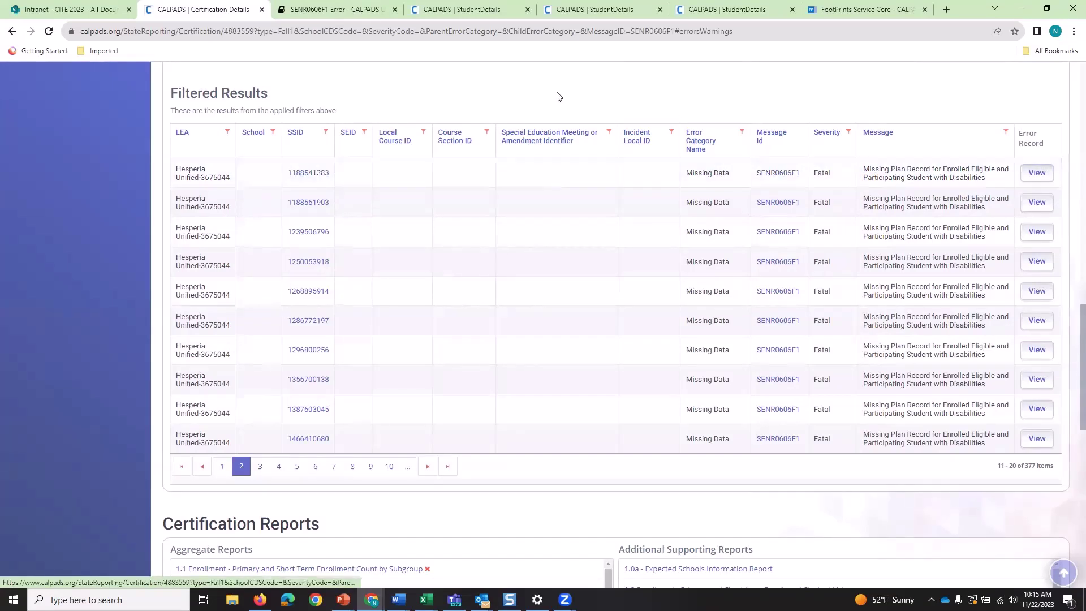
{"action": "key", "text": "ctrl+Tab"}
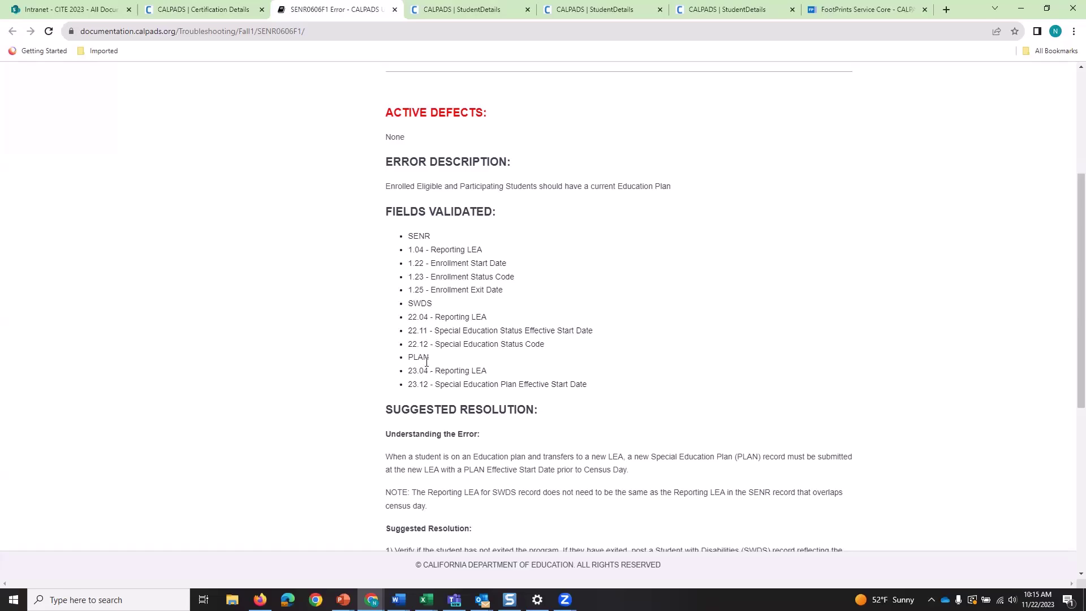
{"action": "key", "text": "ctrl+shift+Tab"}
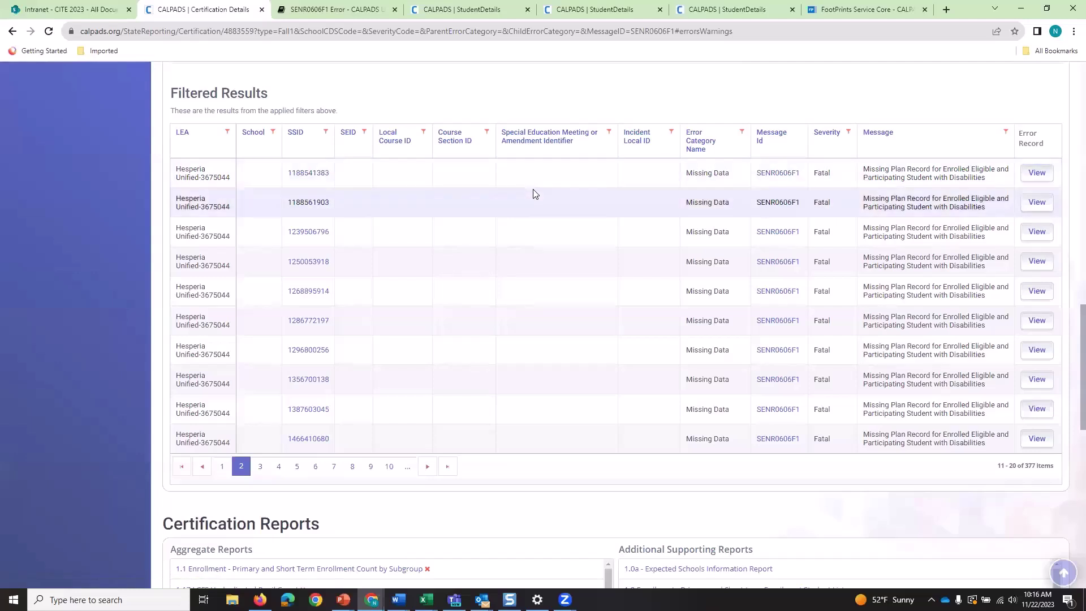
Step: Switch to the first example student's details and review the enrollment history and Student with Disabilities Status record
{"action": "right_click", "coordinate": [317, 178]}
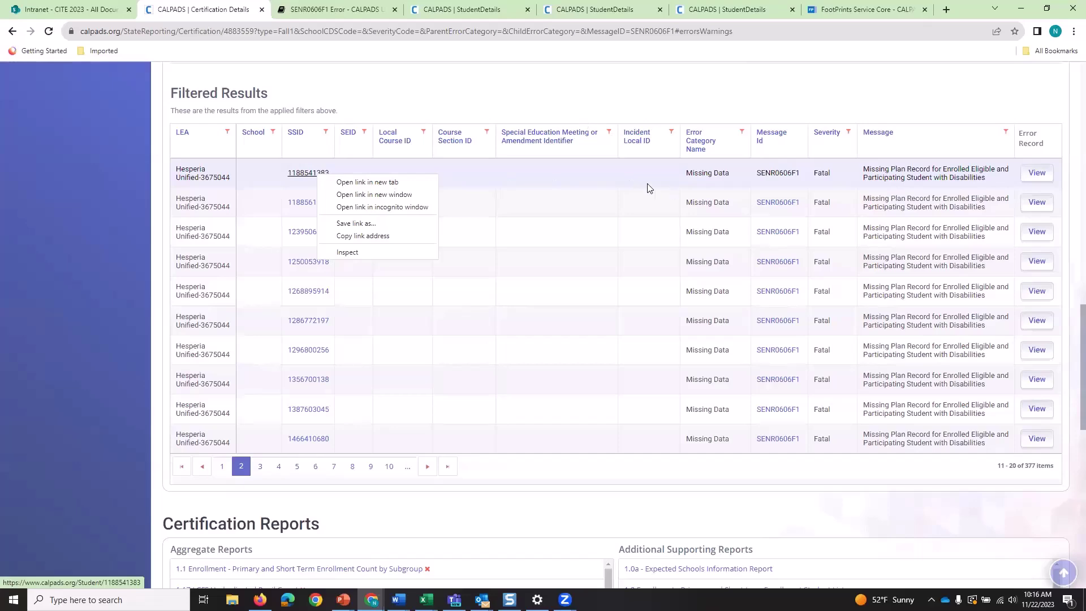
{"action": "left_click", "coordinate": [403, 59]}
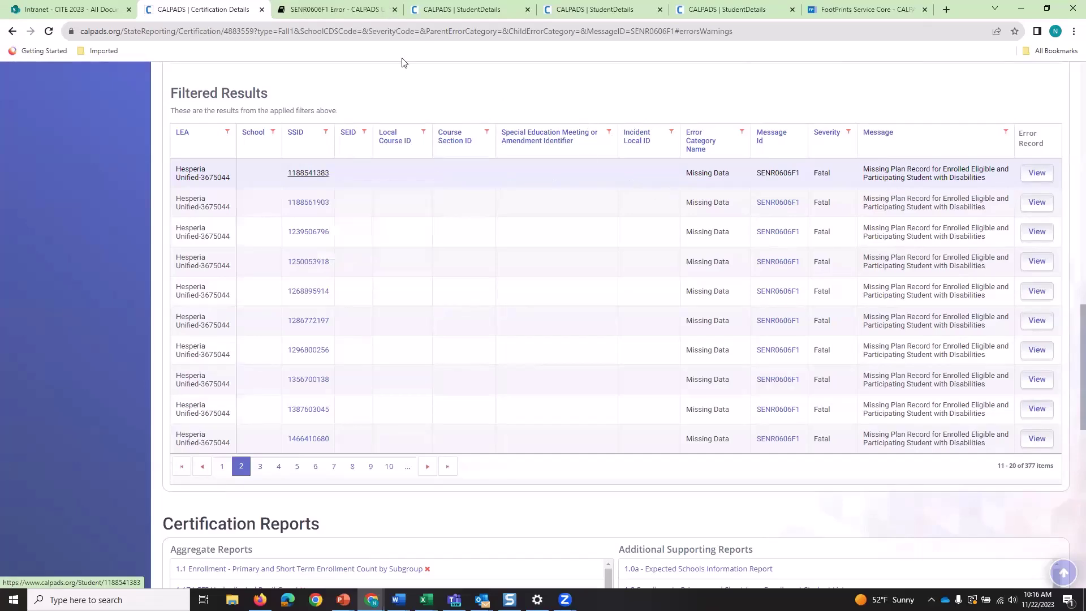
{"action": "left_click", "coordinate": [454, 20]}
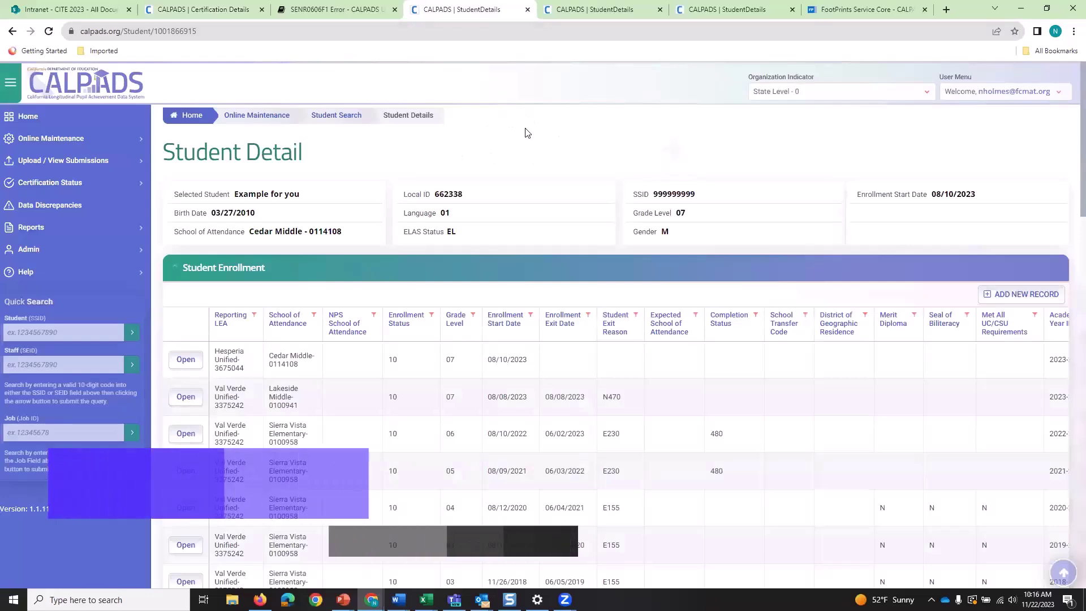
{"action": "scroll", "coordinate": [528, 128], "scroll_direction": "down", "scroll_amount": 1}
{"action": "scroll", "coordinate": [528, 128], "scroll_direction": "down", "scroll_amount": 3}
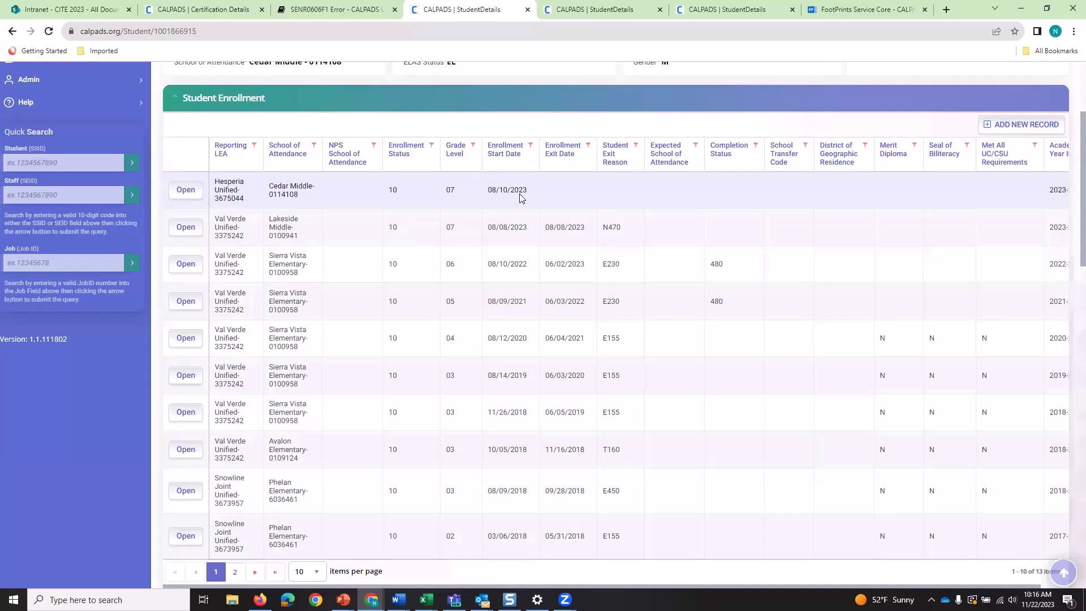
{"action": "scroll", "coordinate": [525, 193], "scroll_direction": "down", "scroll_amount": 9}
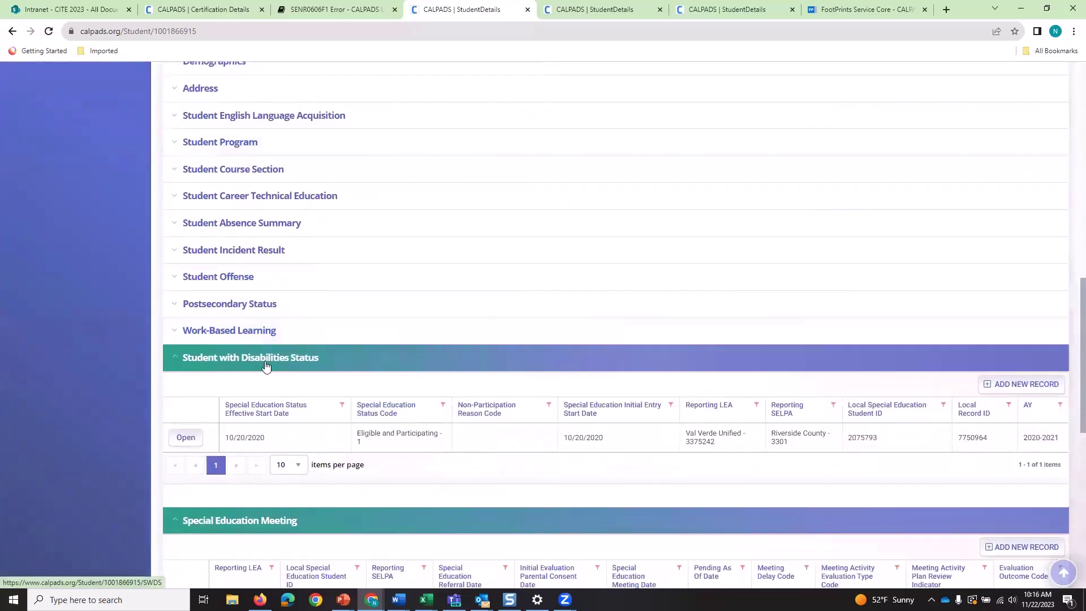
{"action": "scroll", "coordinate": [276, 364], "scroll_direction": "down", "scroll_amount": 2}
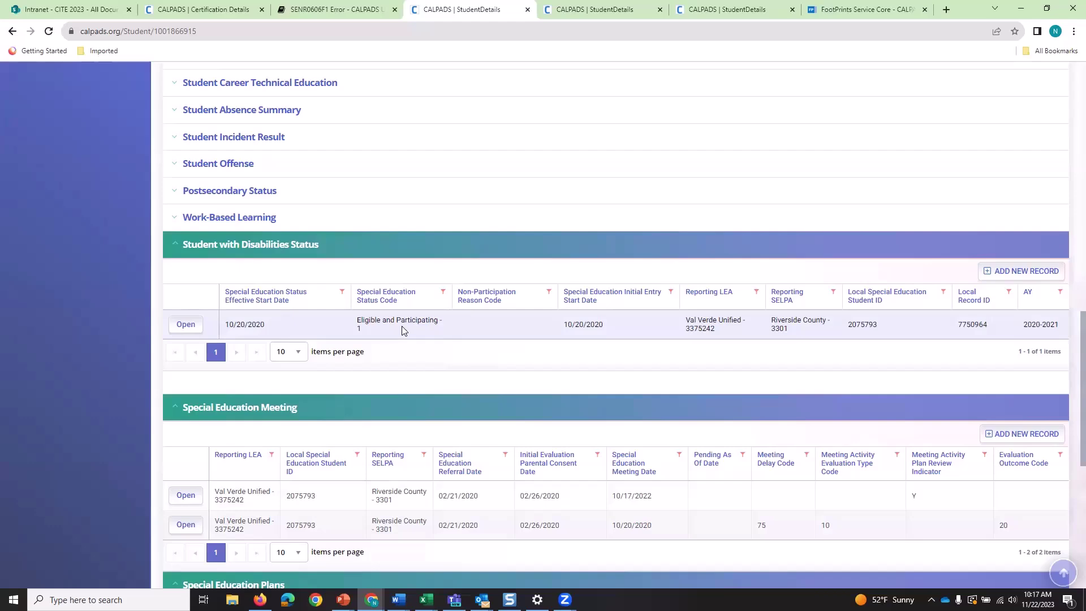
Step: Compare the reporting LEA on the first student's special education meeting and plan records with the most recent enrollment
{"action": "scroll", "coordinate": [401, 326], "scroll_direction": "down", "scroll_amount": 3}
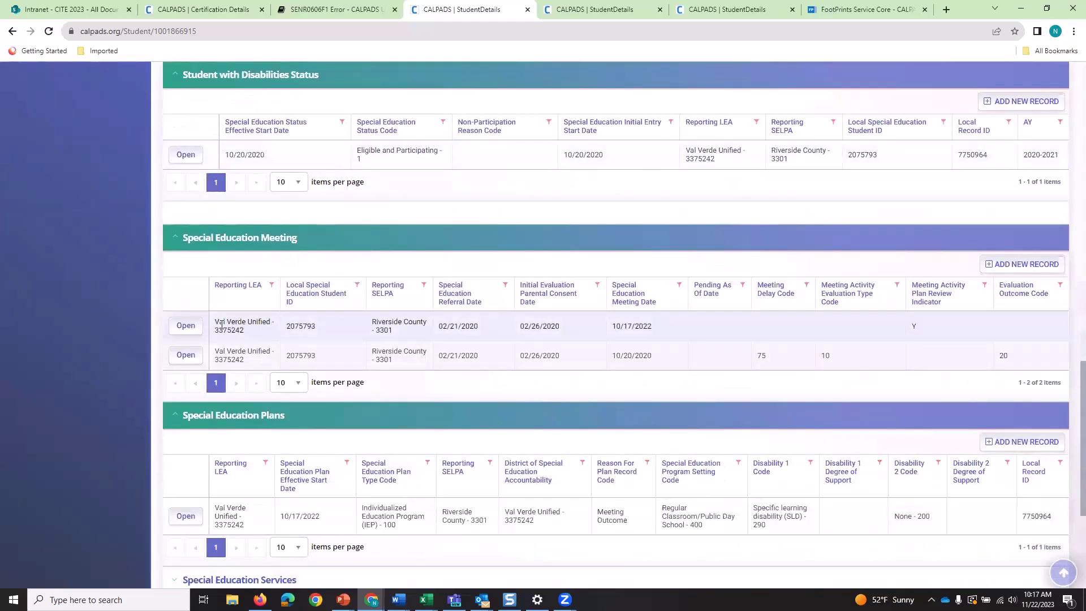
{"action": "scroll", "coordinate": [224, 324], "scroll_direction": "up", "scroll_amount": 15}
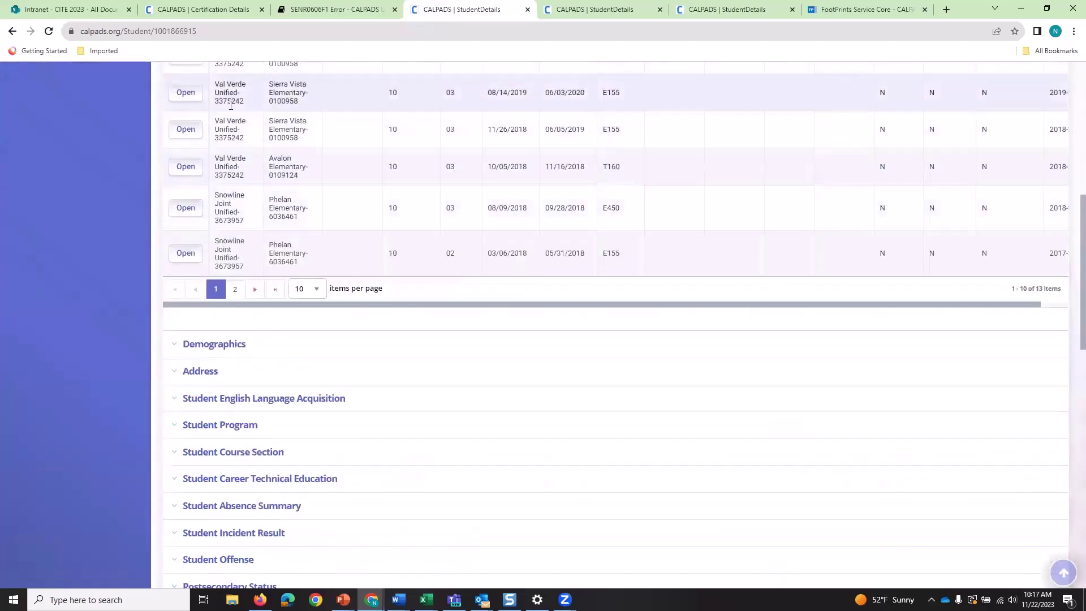
{"action": "scroll", "coordinate": [238, 125], "scroll_direction": "up", "scroll_amount": 3}
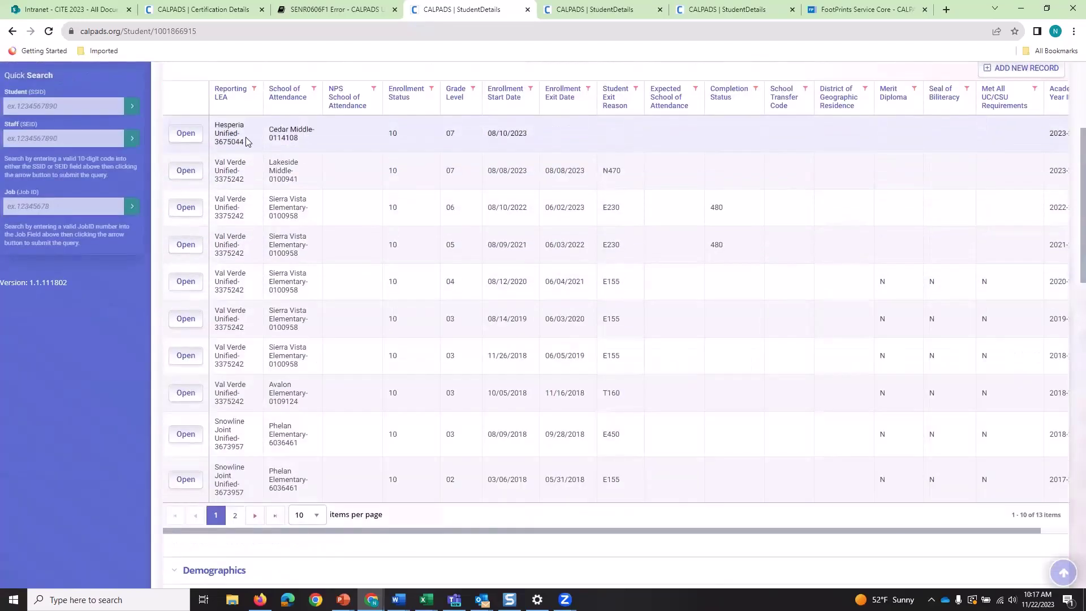
{"action": "scroll", "coordinate": [260, 187], "scroll_direction": "down", "scroll_amount": 5}
{"action": "scroll", "coordinate": [271, 213], "scroll_direction": "down", "scroll_amount": 9}
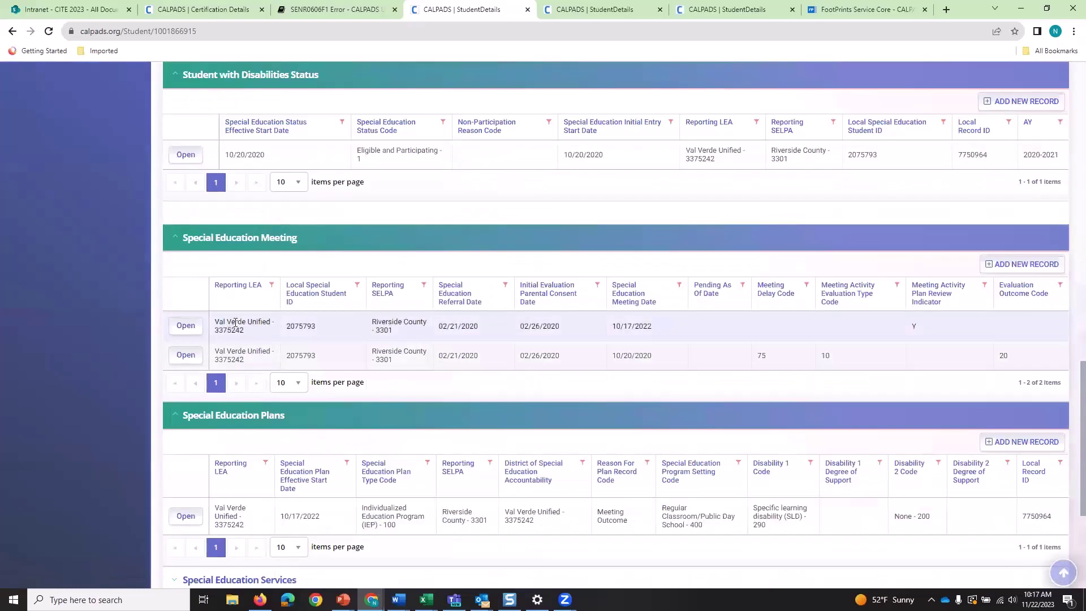
{"action": "scroll", "coordinate": [263, 317], "scroll_direction": "down", "scroll_amount": 3}
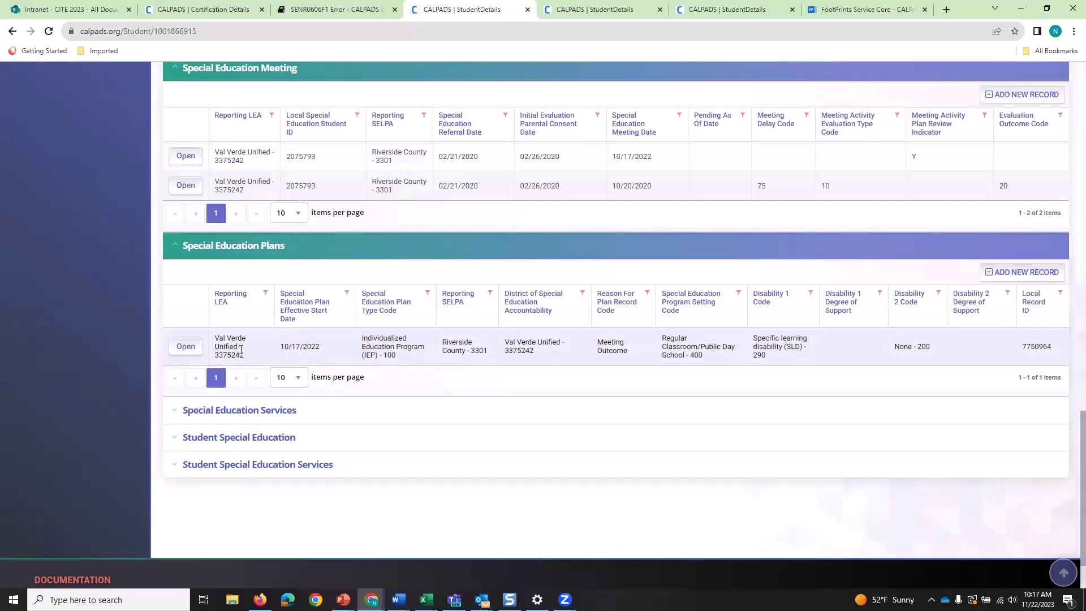
{"action": "scroll", "coordinate": [233, 352], "scroll_direction": "down", "scroll_amount": 1}
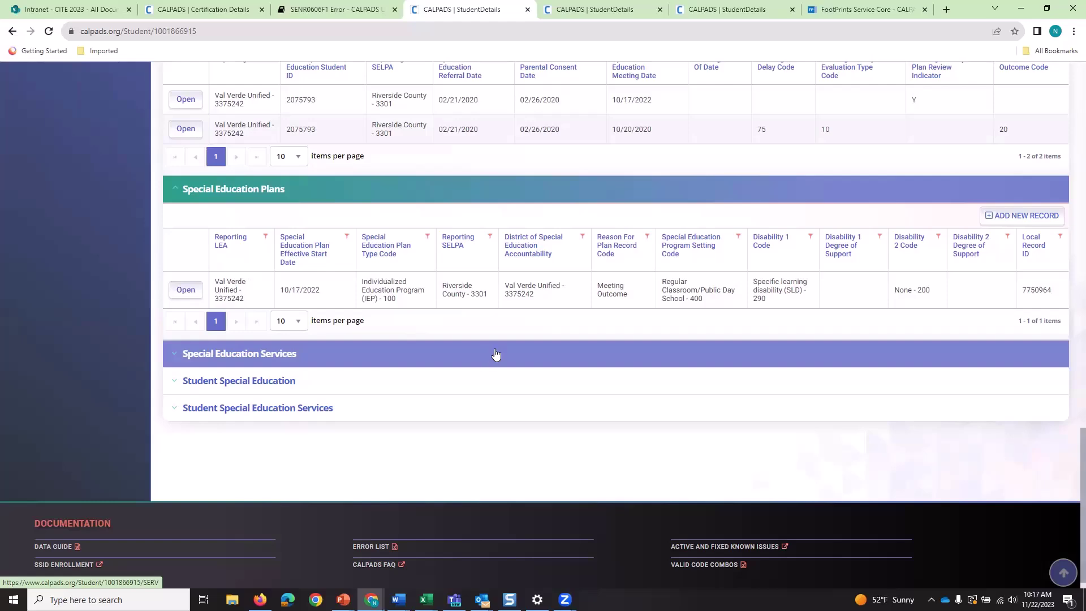
{"action": "scroll", "coordinate": [588, 193], "scroll_direction": "up", "scroll_amount": 6}
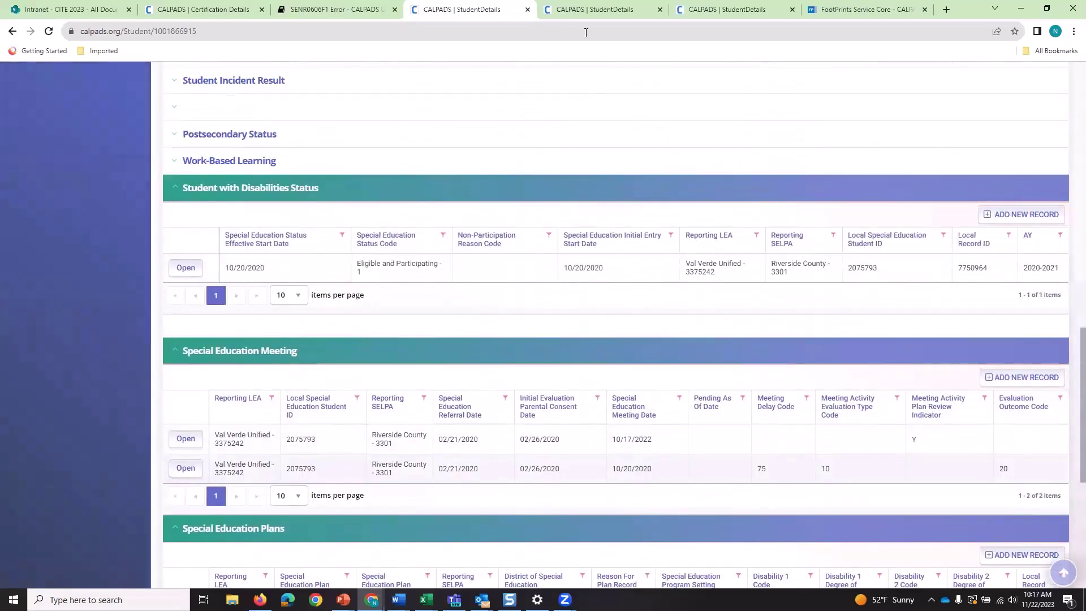
Step: Switch to the second example student's details and review the enrollment and Student with Disabilities Status records
{"action": "left_click", "coordinate": [579, 16]}
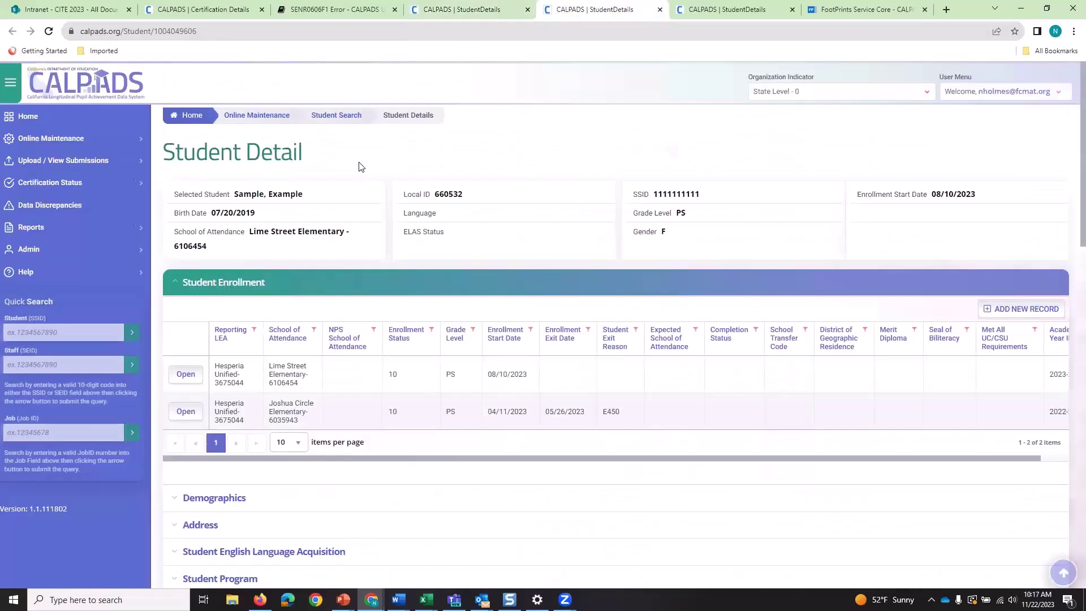
{"action": "scroll", "coordinate": [360, 166], "scroll_direction": "down", "scroll_amount": 2}
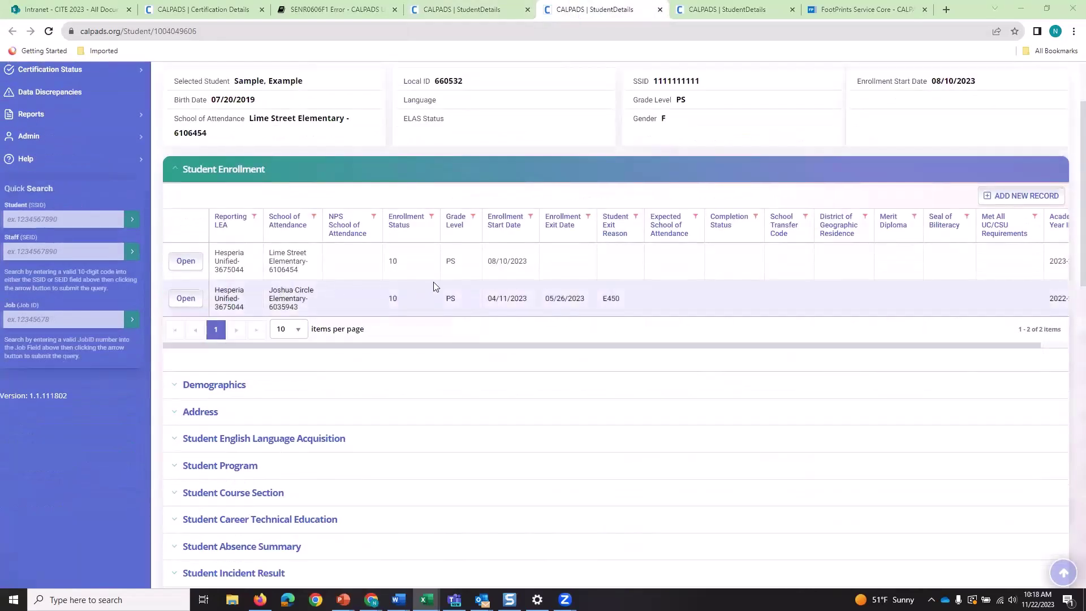
{"action": "scroll", "coordinate": [464, 276], "scroll_direction": "down", "scroll_amount": 8}
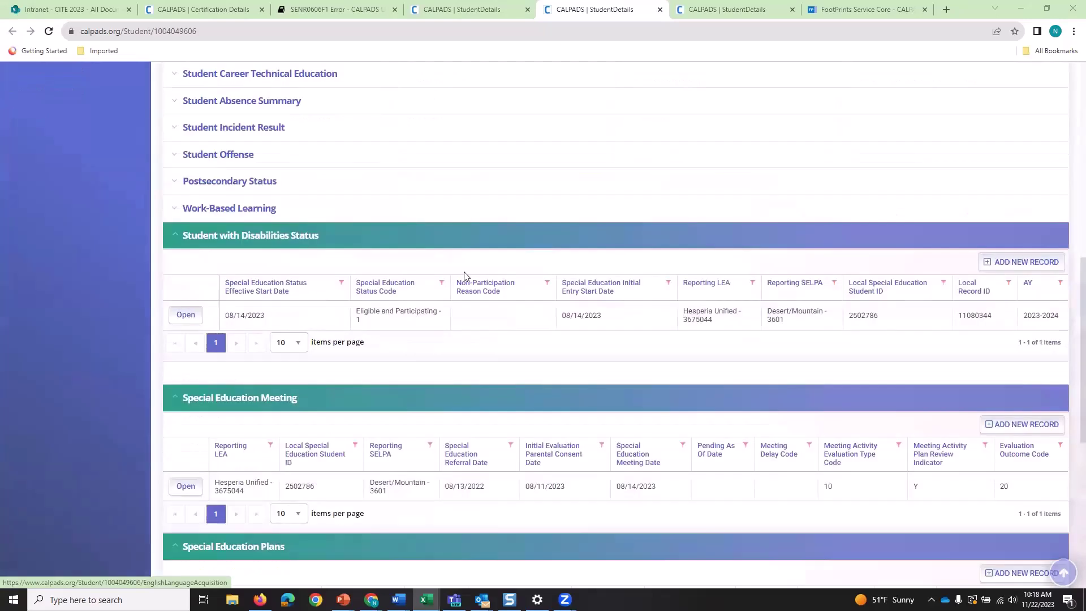
{"action": "scroll", "coordinate": [464, 275], "scroll_direction": "down", "scroll_amount": 1}
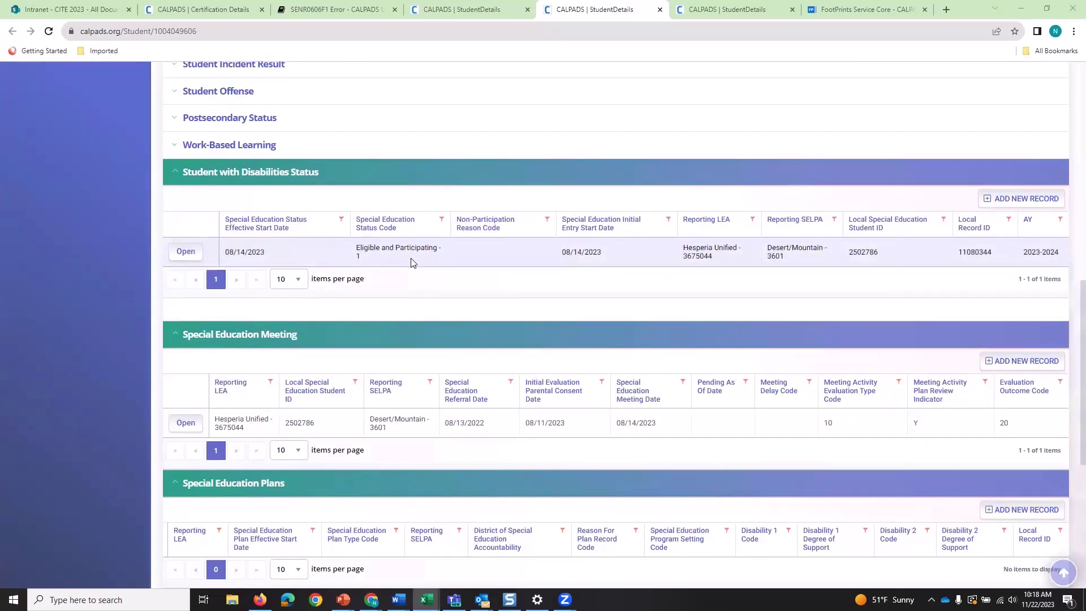
Step: Check the second student's Special Education Meeting, Special Education Plans and Special Education Services sections
{"action": "scroll", "coordinate": [411, 262], "scroll_direction": "down", "scroll_amount": 2}
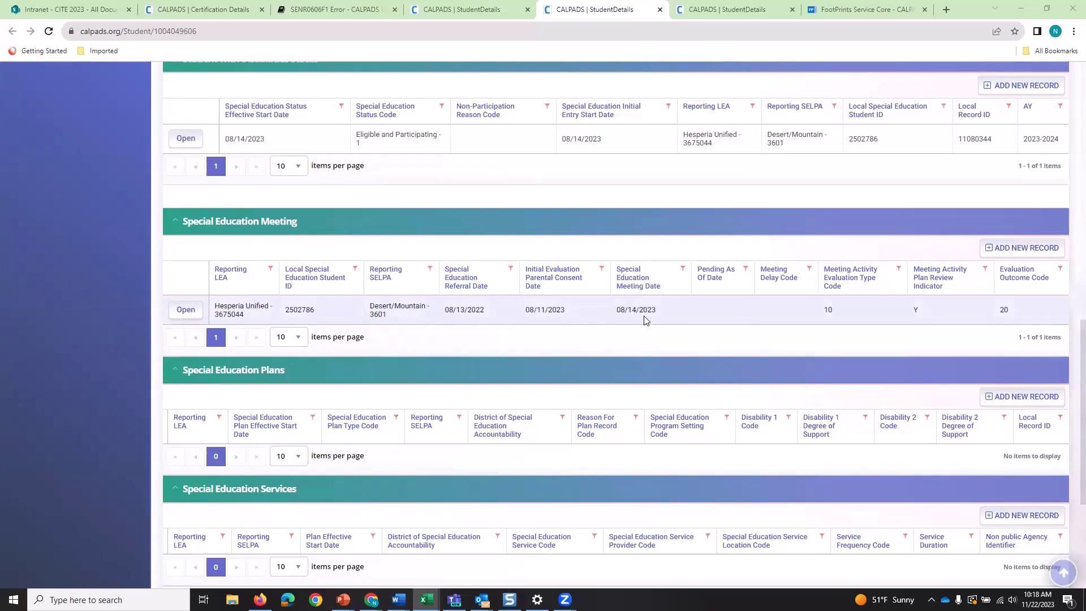
{"action": "scroll", "coordinate": [645, 320], "scroll_direction": "down", "scroll_amount": 2}
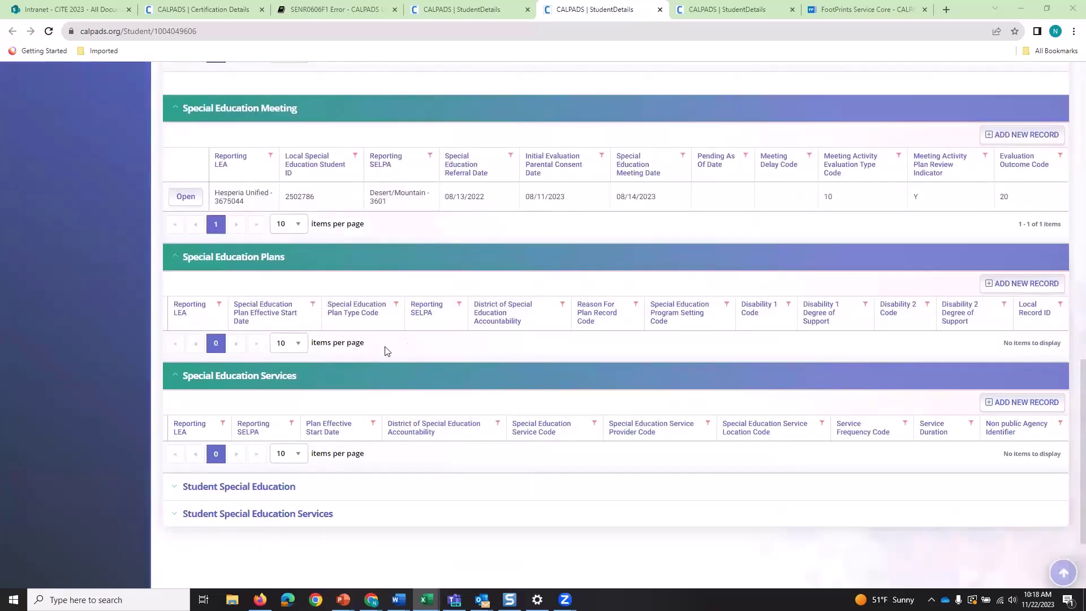
{"action": "scroll", "coordinate": [340, 359], "scroll_direction": "down", "scroll_amount": 2}
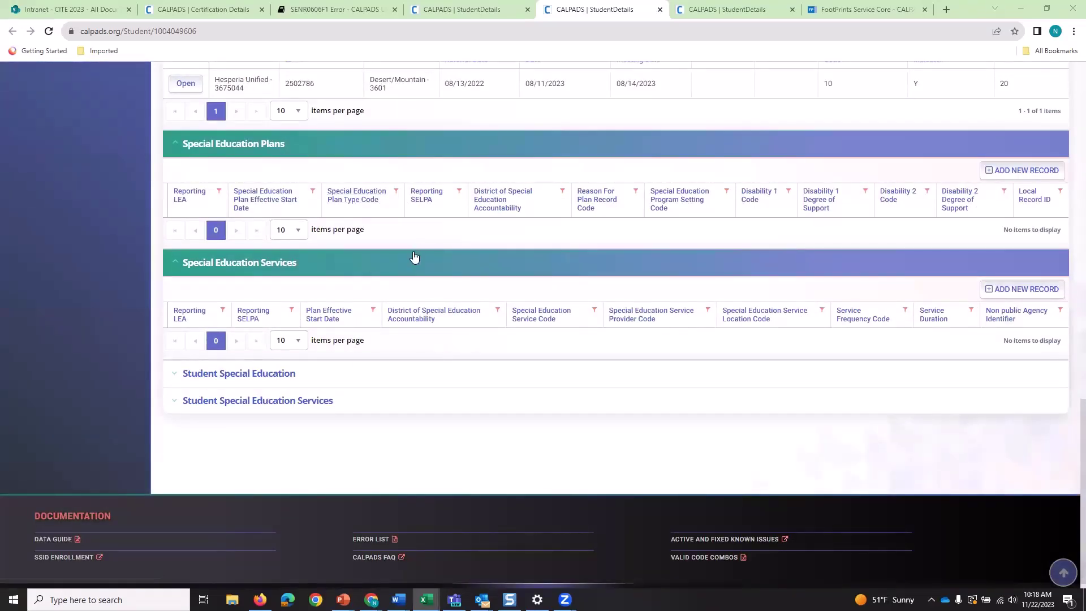
{"action": "scroll", "coordinate": [414, 258], "scroll_direction": "up", "scroll_amount": 3}
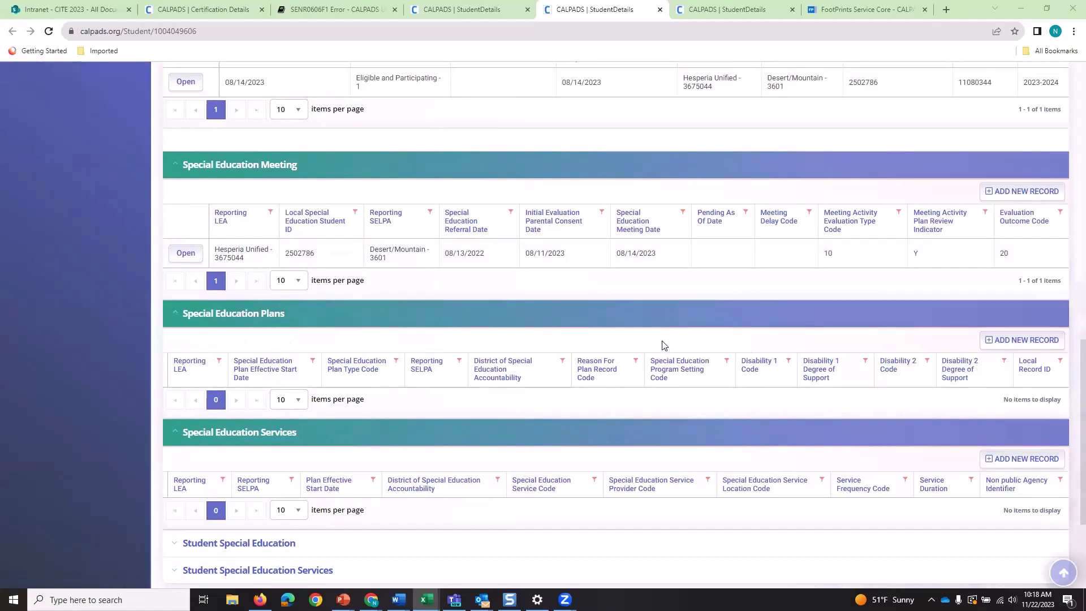
{"action": "scroll", "coordinate": [609, 429], "scroll_direction": "down", "scroll_amount": 1}
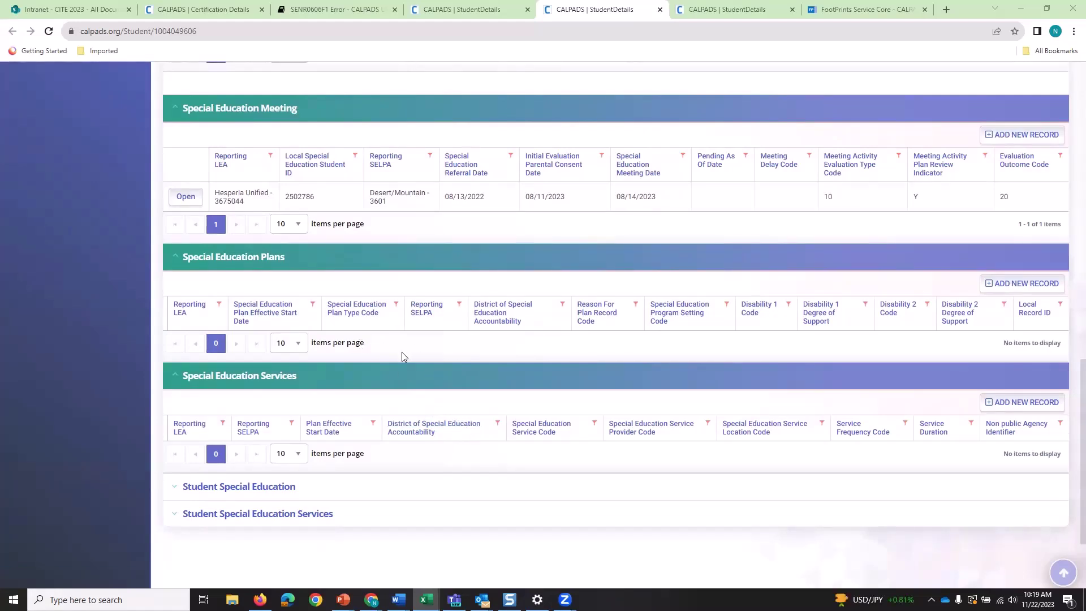
{"action": "scroll", "coordinate": [402, 352], "scroll_direction": "up", "scroll_amount": 4}
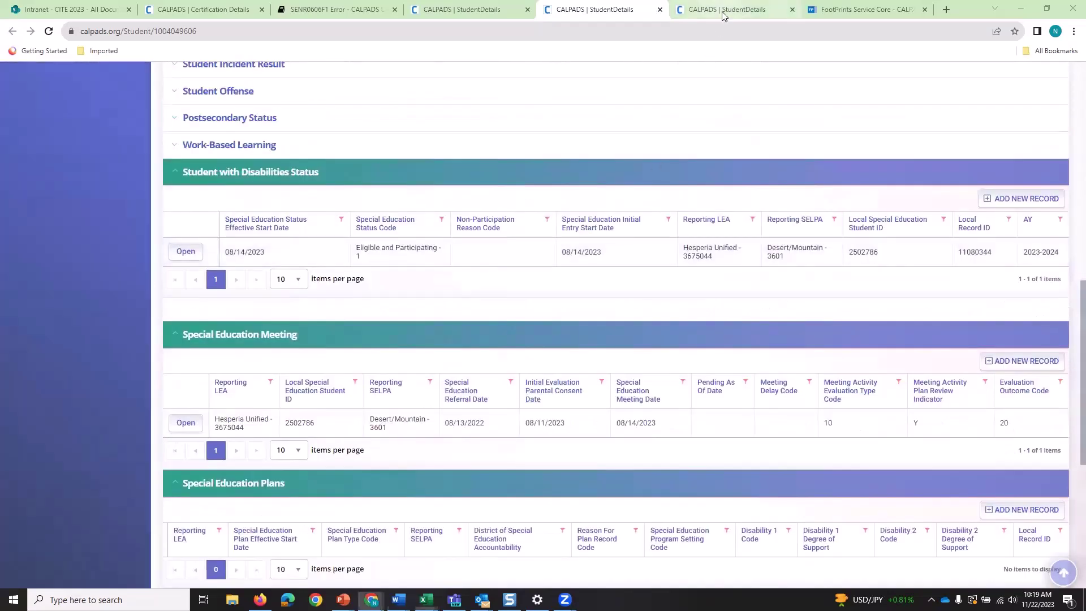
Step: Switch to the third example student's details and review the enrollment history, Student with Disabilities Status, Special Education Meeting and Special Education Plans records
{"action": "left_click", "coordinate": [722, 16]}
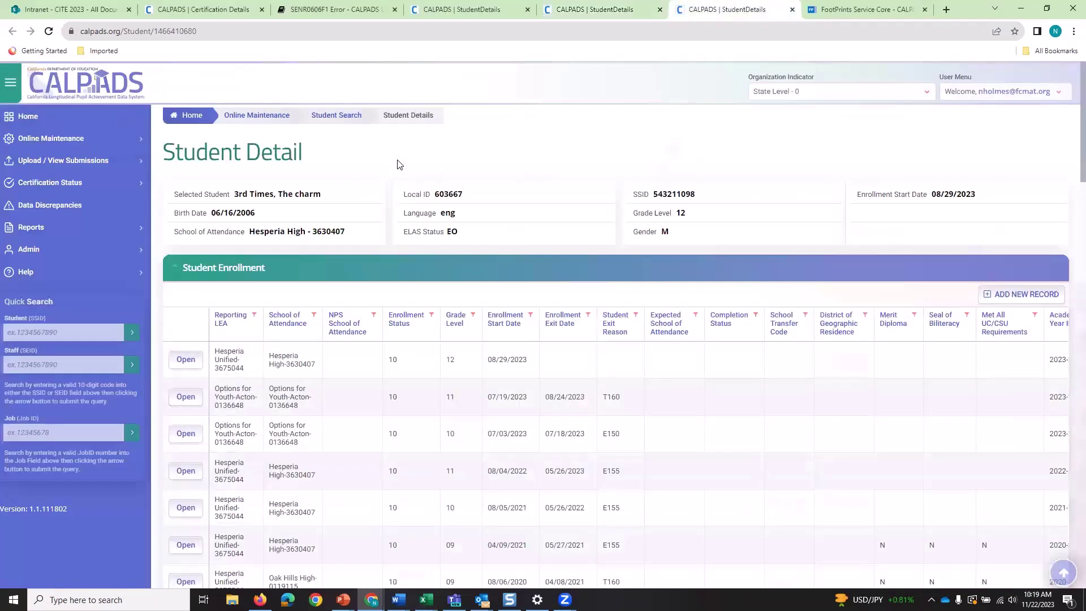
{"action": "scroll", "coordinate": [395, 167], "scroll_direction": "down", "scroll_amount": 3}
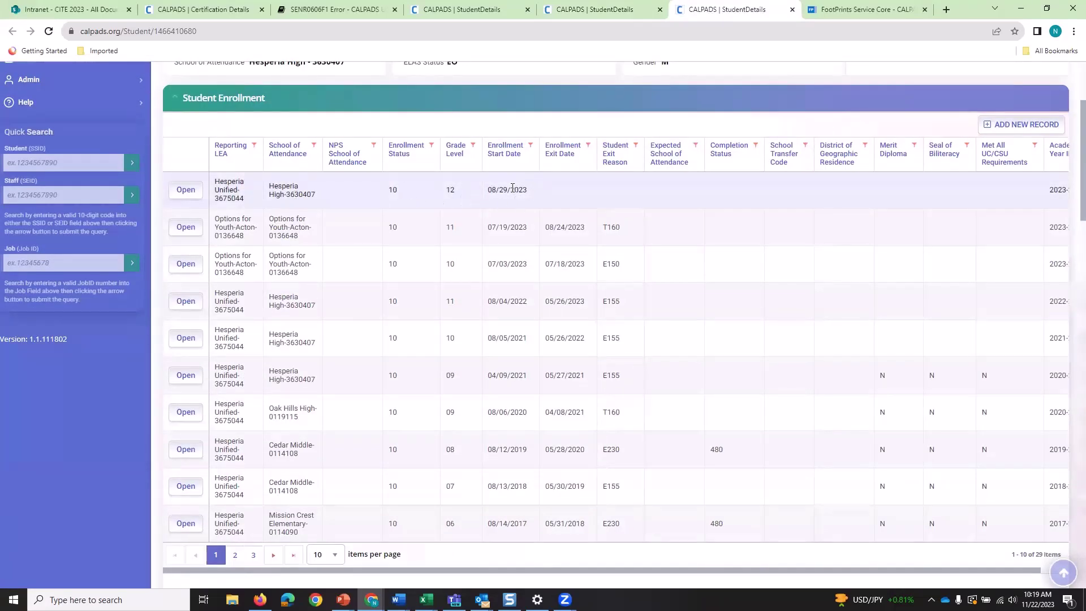
{"action": "scroll", "coordinate": [511, 188], "scroll_direction": "down", "scroll_amount": 15}
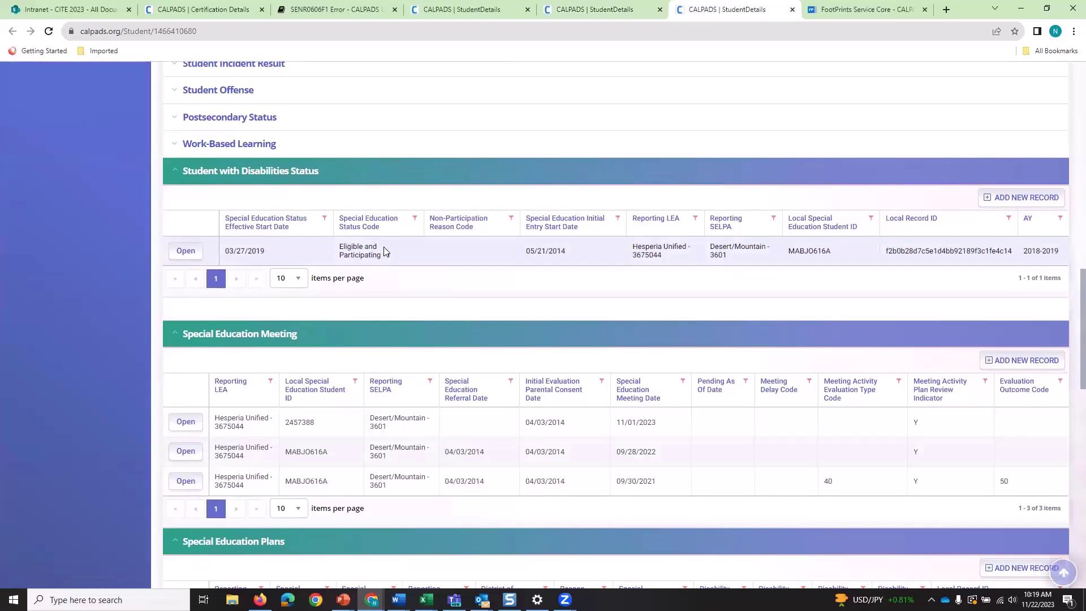
{"action": "scroll", "coordinate": [383, 249], "scroll_direction": "down", "scroll_amount": 5}
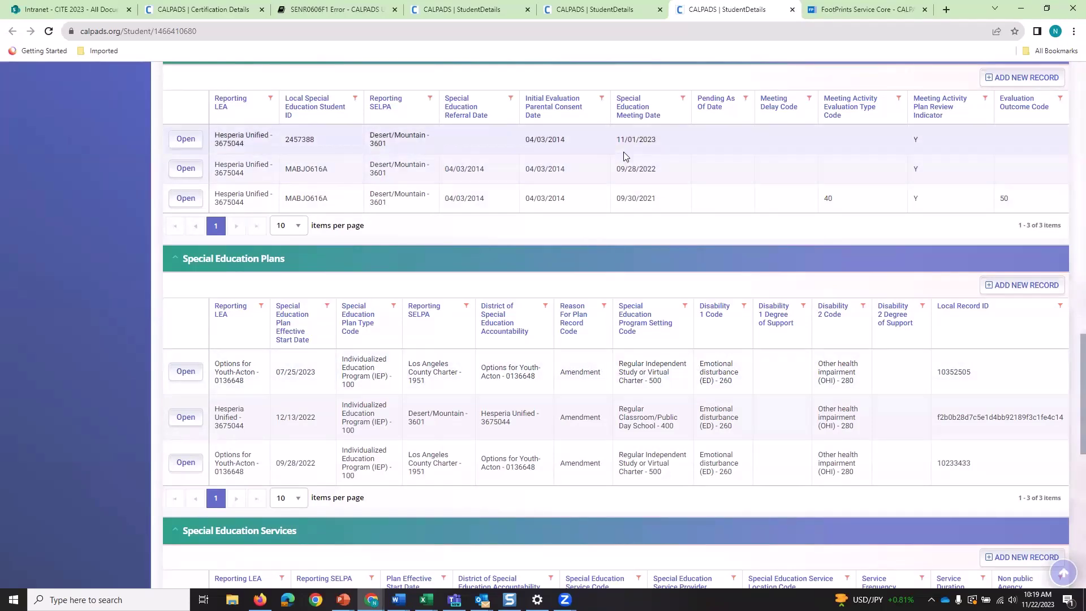
Step: Compare the third student's special education meeting dates with the start date of the most recent enrollment
{"action": "scroll", "coordinate": [623, 157], "scroll_direction": "up", "scroll_amount": 3}
{"action": "scroll", "coordinate": [624, 235], "scroll_direction": "down", "scroll_amount": 3}
{"action": "scroll", "coordinate": [565, 181], "scroll_direction": "up", "scroll_amount": 10}
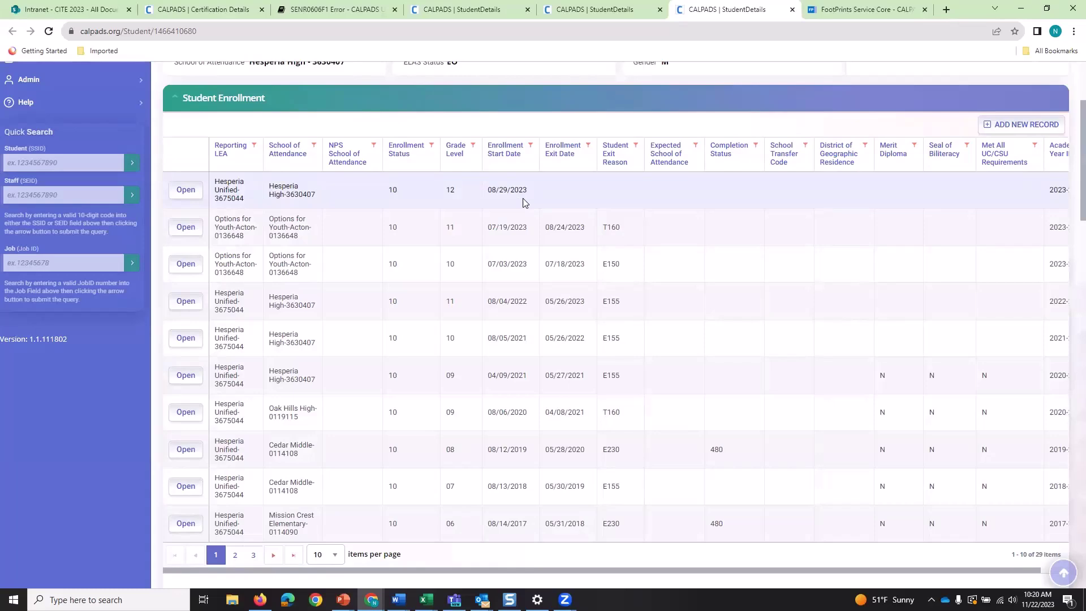
{"action": "scroll", "coordinate": [523, 202], "scroll_direction": "down", "scroll_amount": 10}
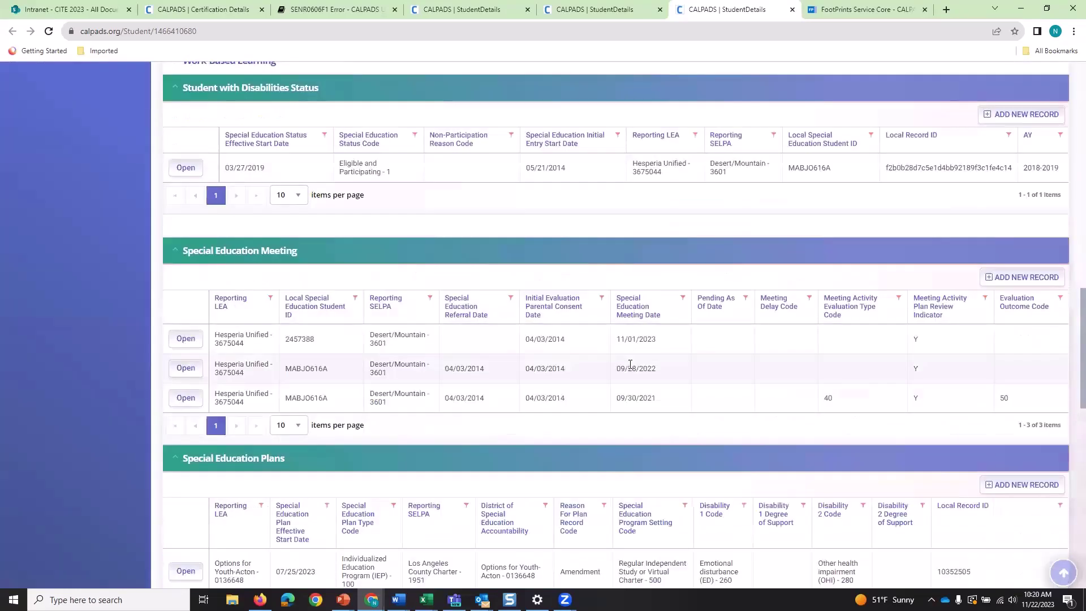
Step: Check the reporting LEA and effective dates in the third student's Special Education Plans and Special Education Services sections
{"action": "scroll", "coordinate": [630, 364], "scroll_direction": "down", "scroll_amount": 1}
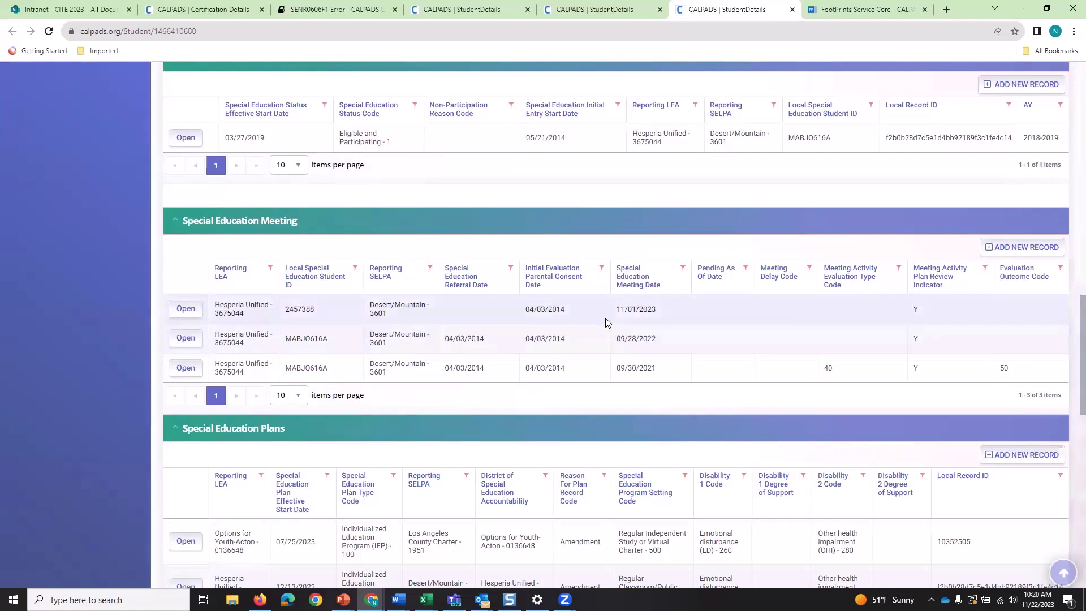
{"action": "scroll", "coordinate": [605, 320], "scroll_direction": "down", "scroll_amount": 3}
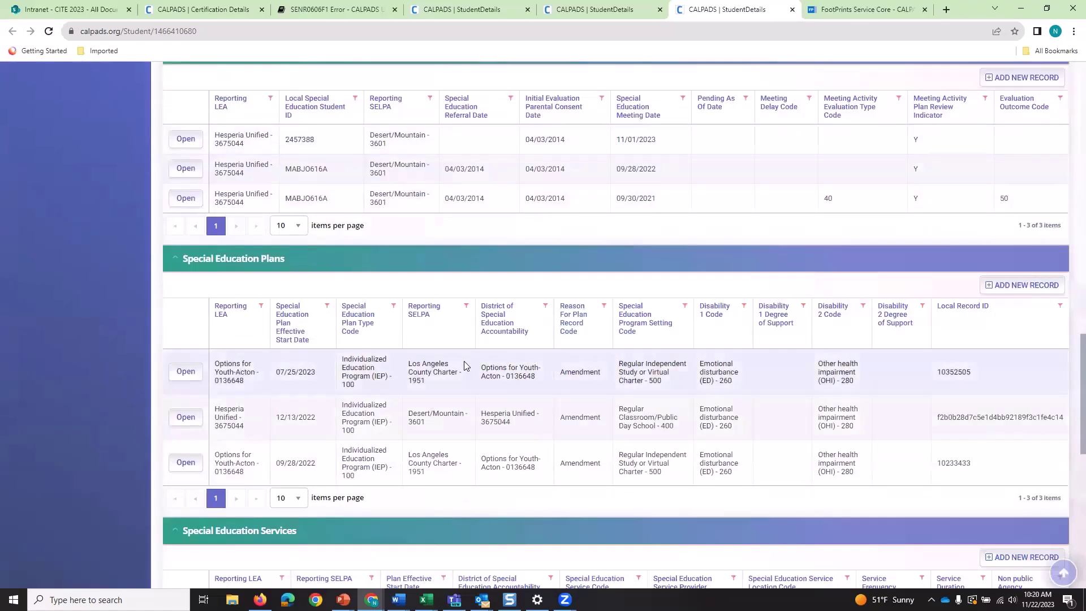
{"action": "scroll", "coordinate": [501, 363], "scroll_direction": "down", "scroll_amount": 2}
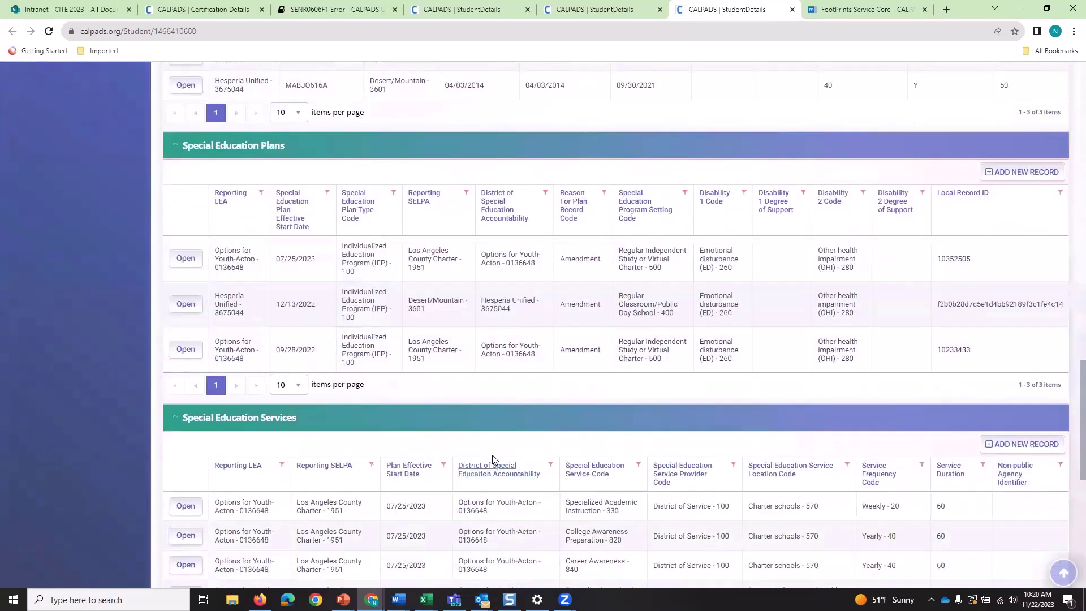
Step: Compare the third student's latest special education meeting with the plan effective dates and the Student with Disabilities Status record
{"action": "scroll", "coordinate": [486, 433], "scroll_direction": "up", "scroll_amount": 5}
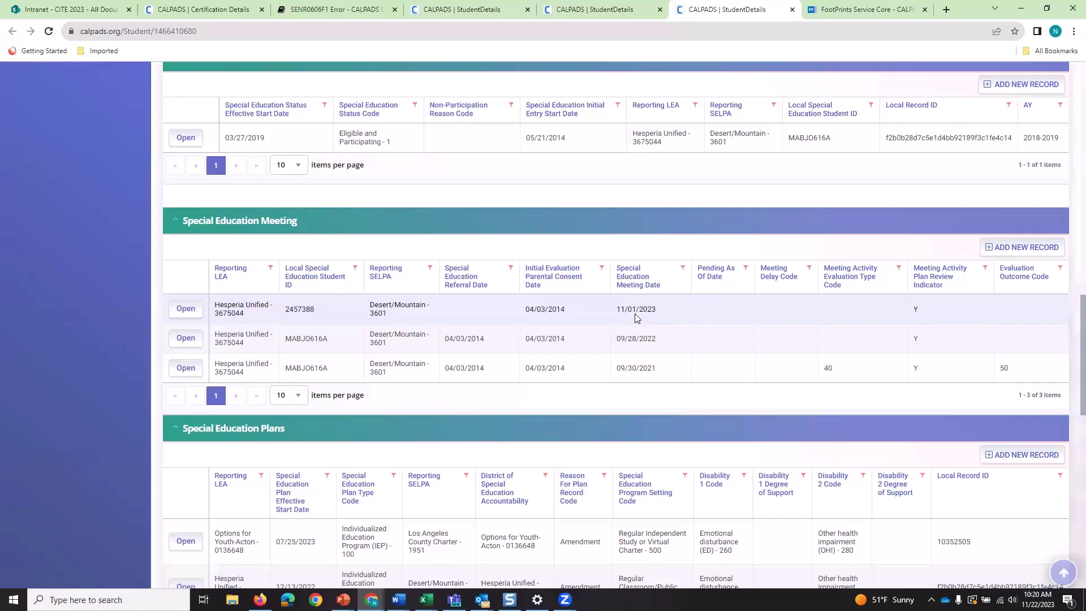
{"action": "scroll", "coordinate": [632, 322], "scroll_direction": "down", "scroll_amount": 2}
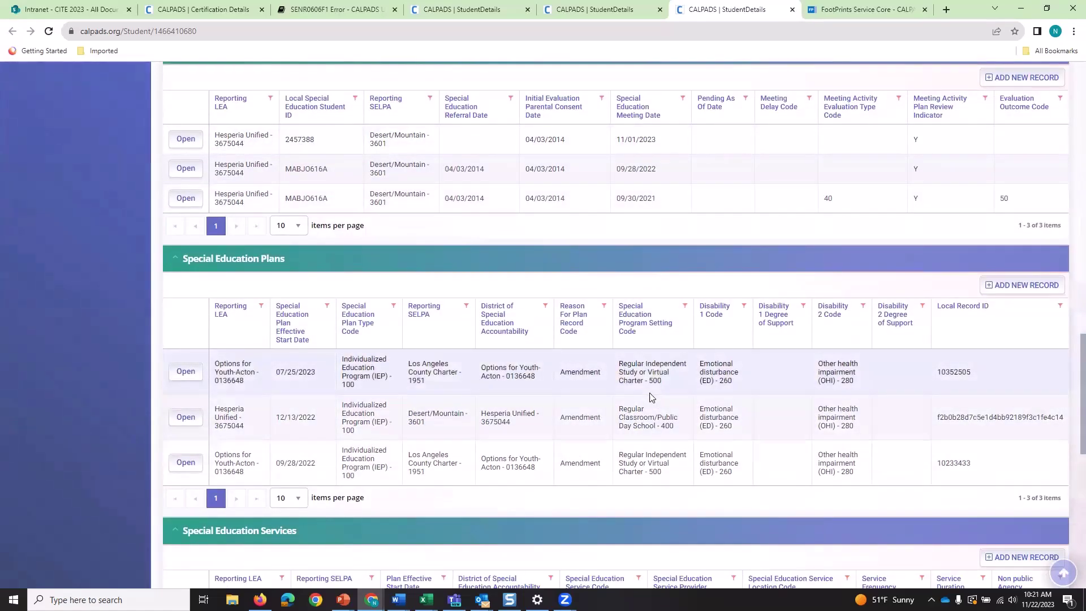
{"action": "scroll", "coordinate": [645, 453], "scroll_direction": "down", "scroll_amount": 1}
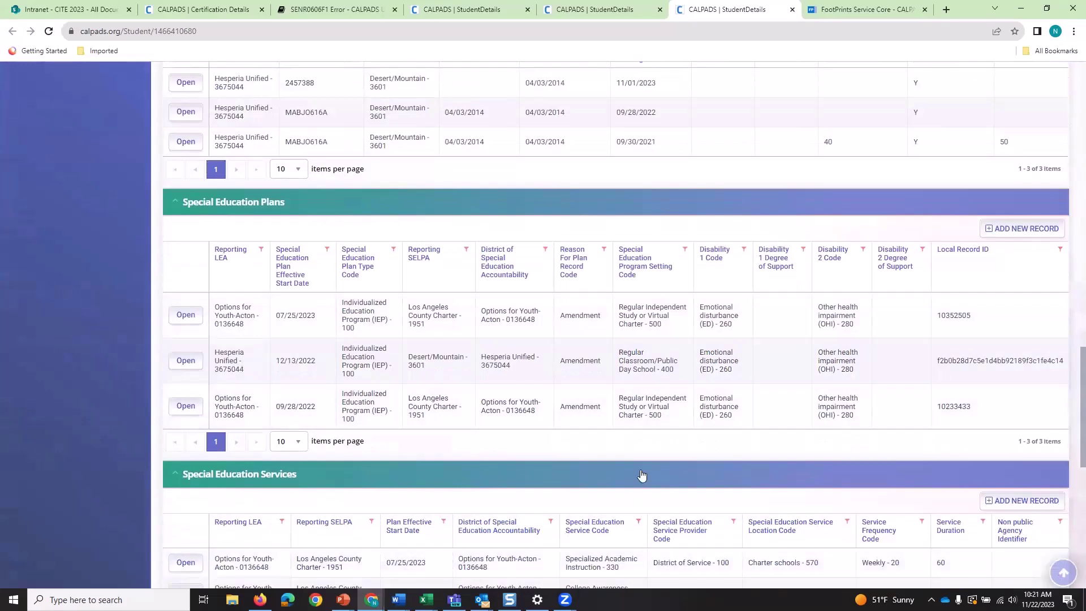
{"action": "scroll", "coordinate": [642, 477], "scroll_direction": "up", "scroll_amount": 1}
{"action": "scroll", "coordinate": [558, 417], "scroll_direction": "up", "scroll_amount": 3}
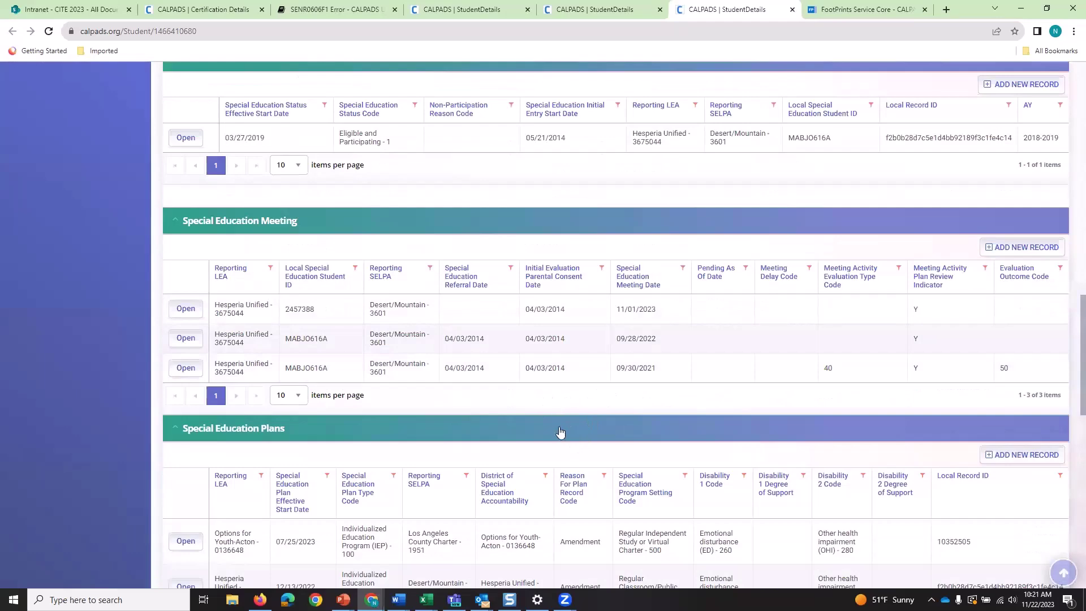
{"action": "scroll", "coordinate": [560, 433], "scroll_direction": "up", "scroll_amount": 3}
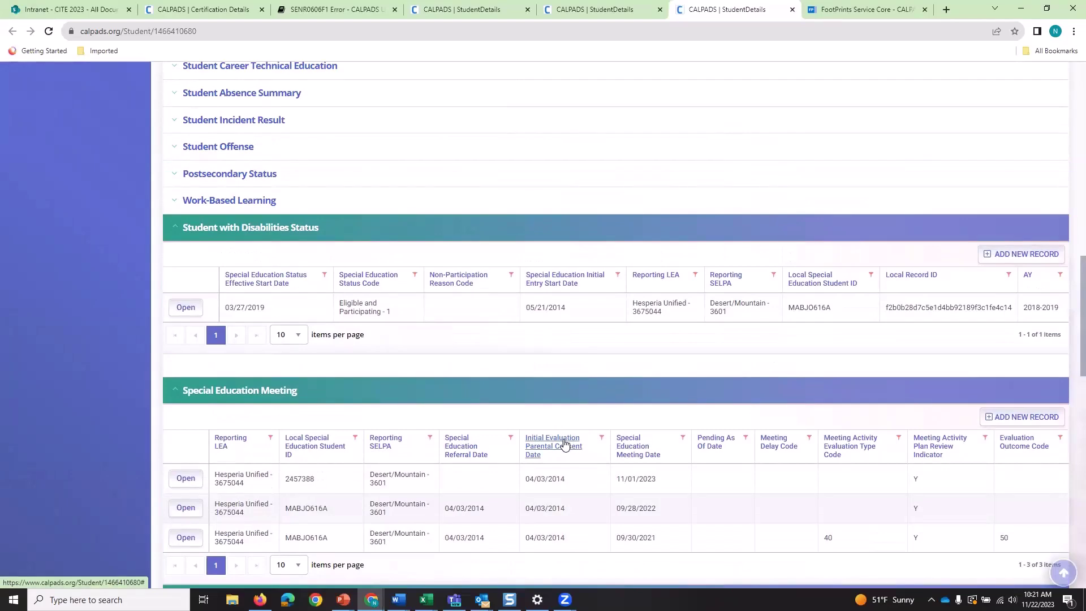
{"action": "scroll", "coordinate": [564, 444], "scroll_direction": "down", "scroll_amount": 5}
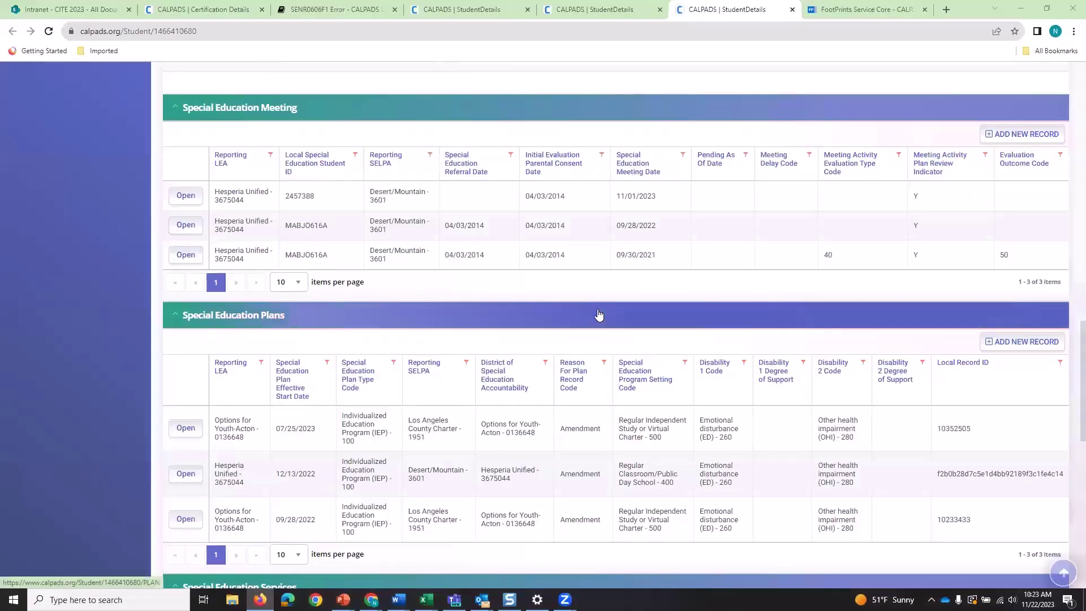
Step: Recheck the third student's most recent enrollment against the reporting LEA on the special education plan and service records
{"action": "scroll", "coordinate": [577, 320], "scroll_direction": "up", "scroll_amount": 5}
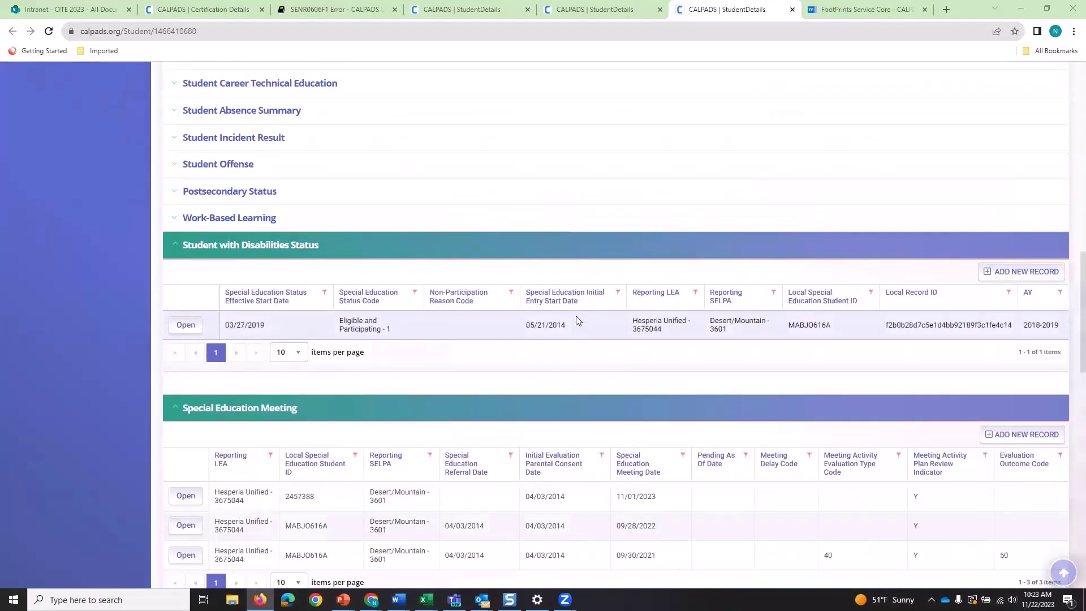
{"action": "scroll", "coordinate": [577, 320], "scroll_direction": "up", "scroll_amount": 8}
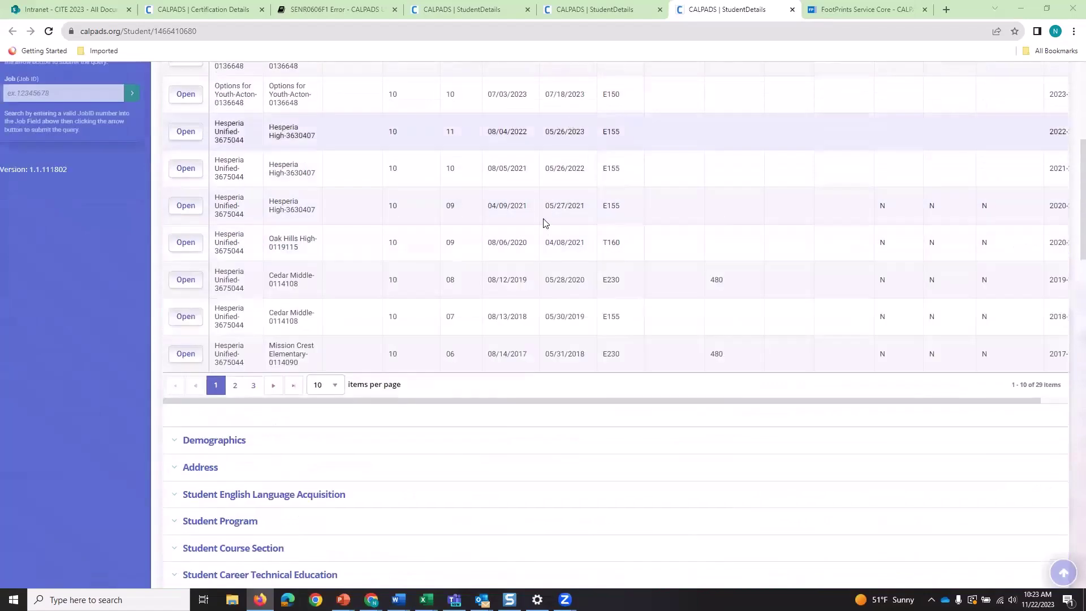
{"action": "scroll", "coordinate": [544, 222], "scroll_direction": "up", "scroll_amount": 2}
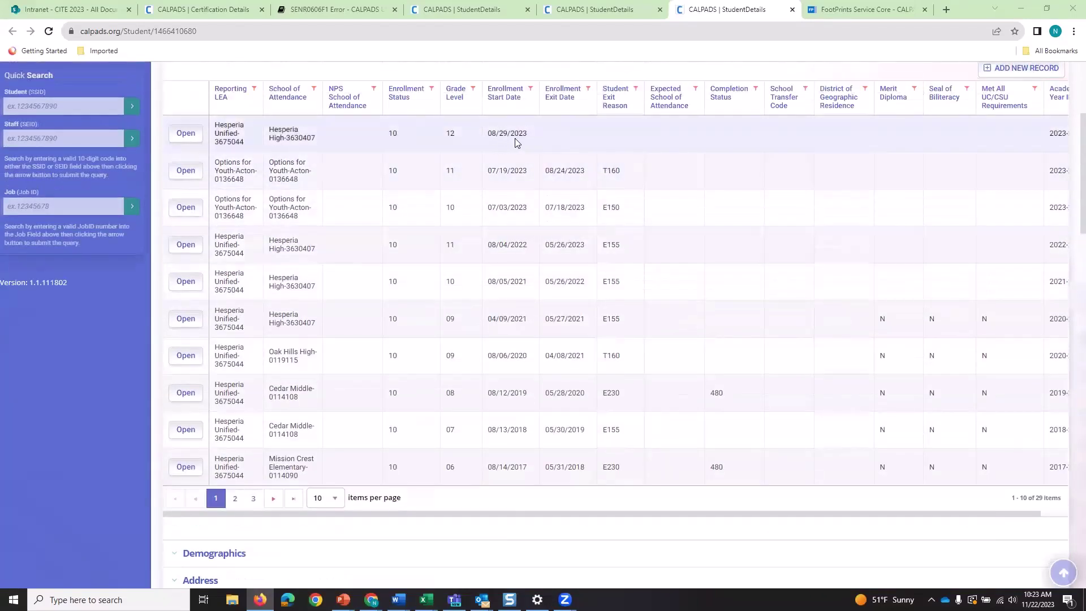
{"action": "scroll", "coordinate": [528, 271], "scroll_direction": "down", "scroll_amount": 14}
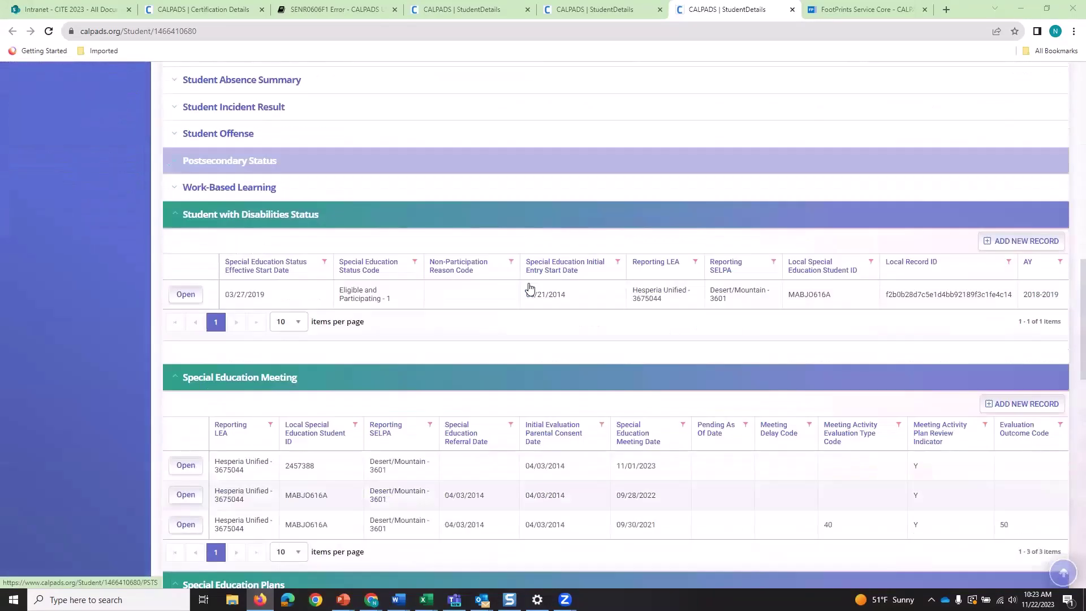
{"action": "scroll", "coordinate": [394, 338], "scroll_direction": "down", "scroll_amount": 4}
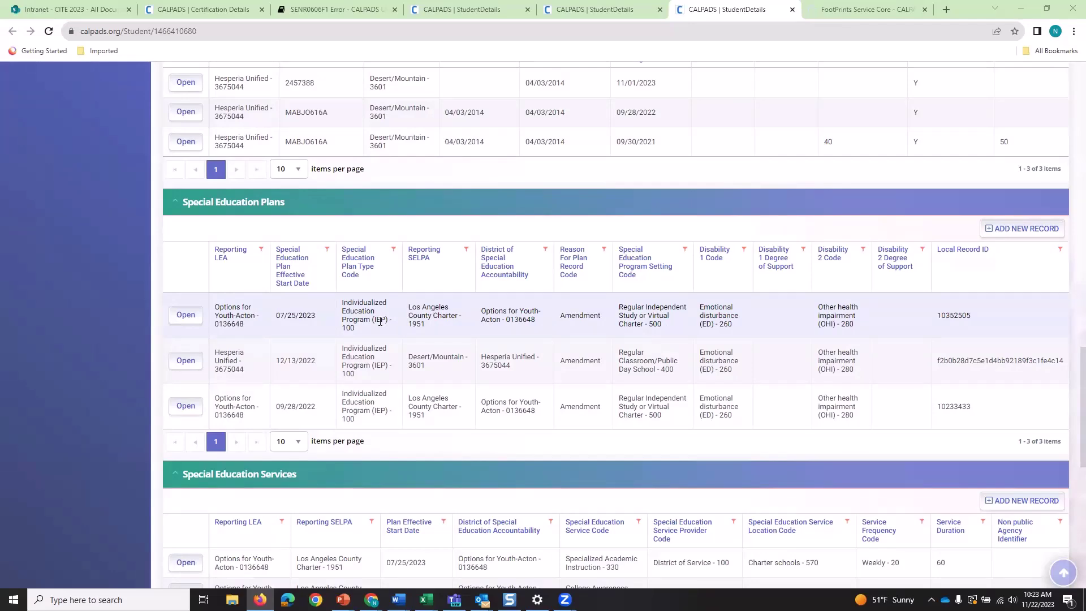
{"action": "scroll", "coordinate": [380, 321], "scroll_direction": "down", "scroll_amount": 3}
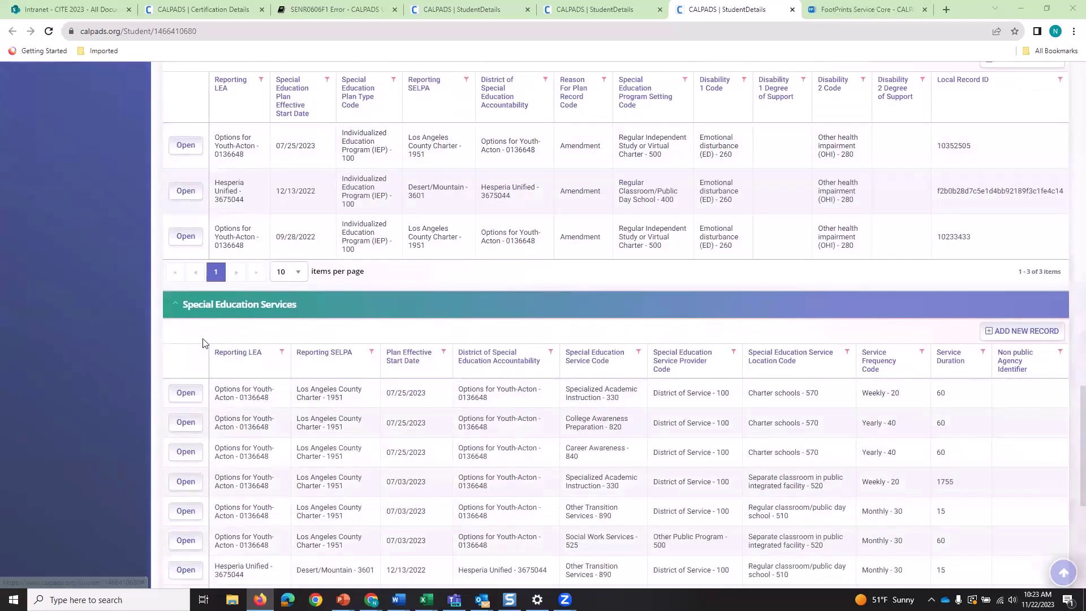